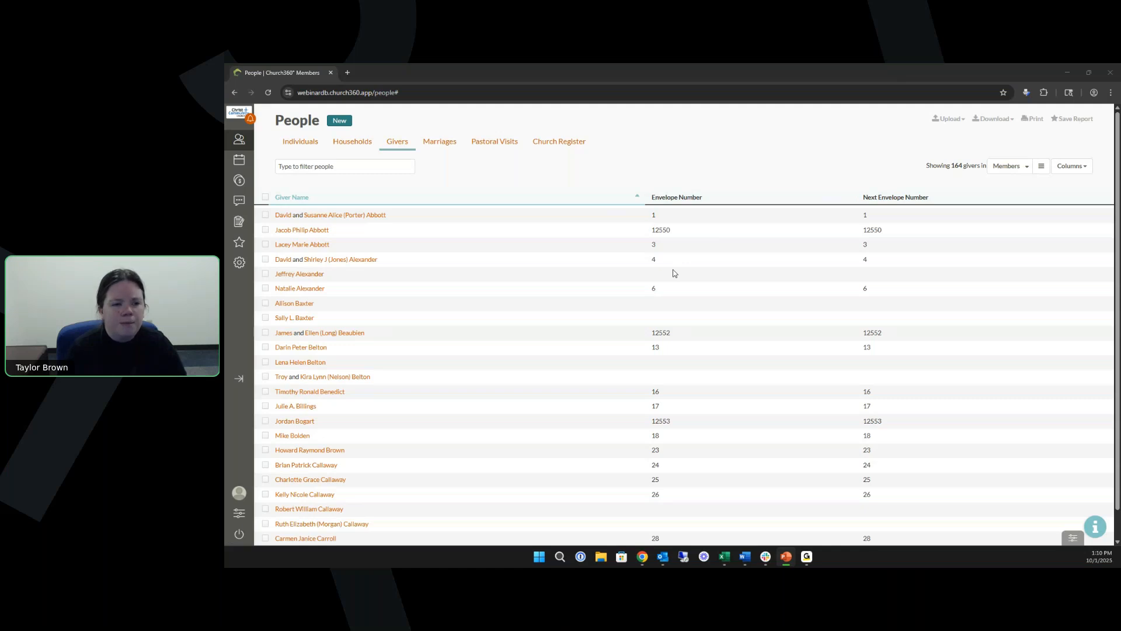
# Step: Open the offering envelope settings that list everyone's current and next envelope numbers
pyautogui.click(238, 270)
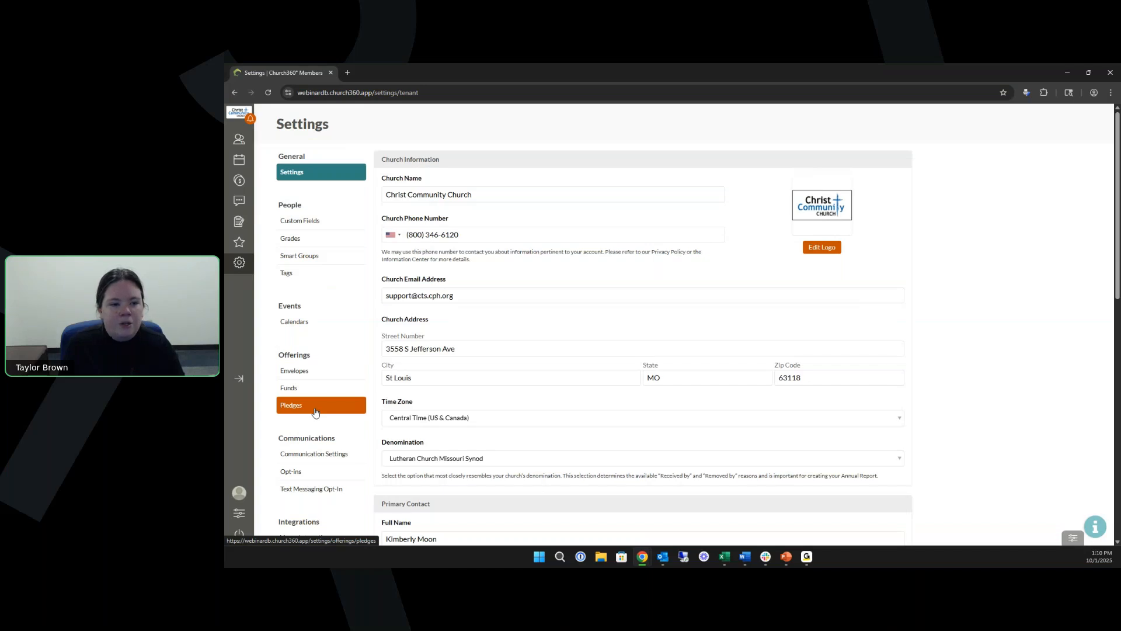
pyautogui.click(301, 377)
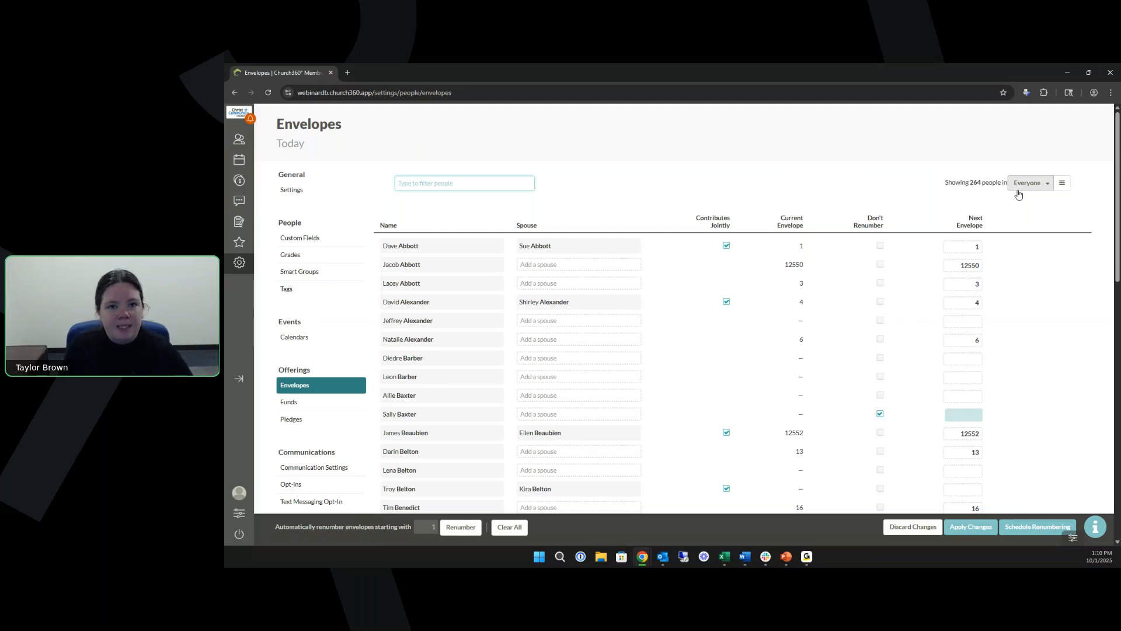
pyautogui.click(892, 188)
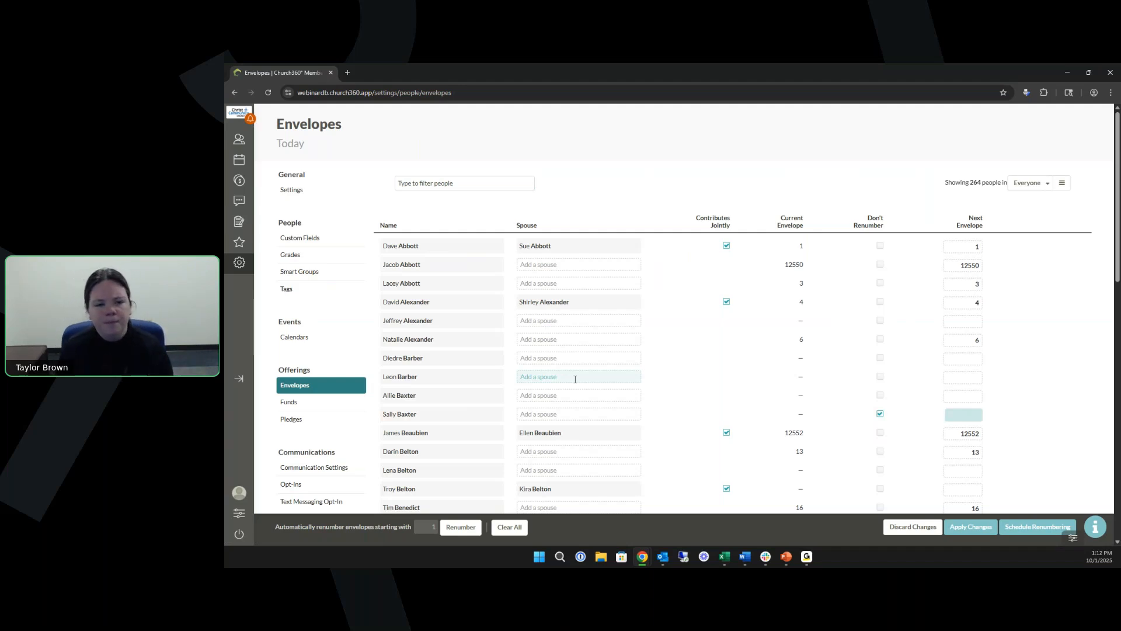
# Step: Link the person in the seventh row to the spouse listed directly below, and have the couple contribute jointly
pyautogui.click(553, 359)
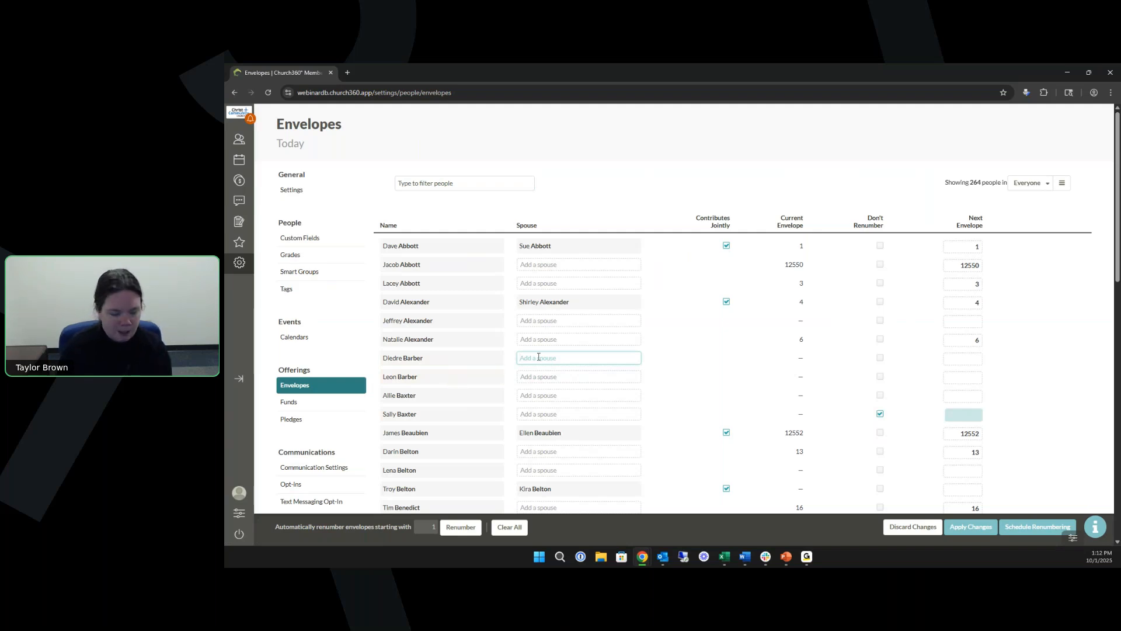
pyautogui.write('leon')
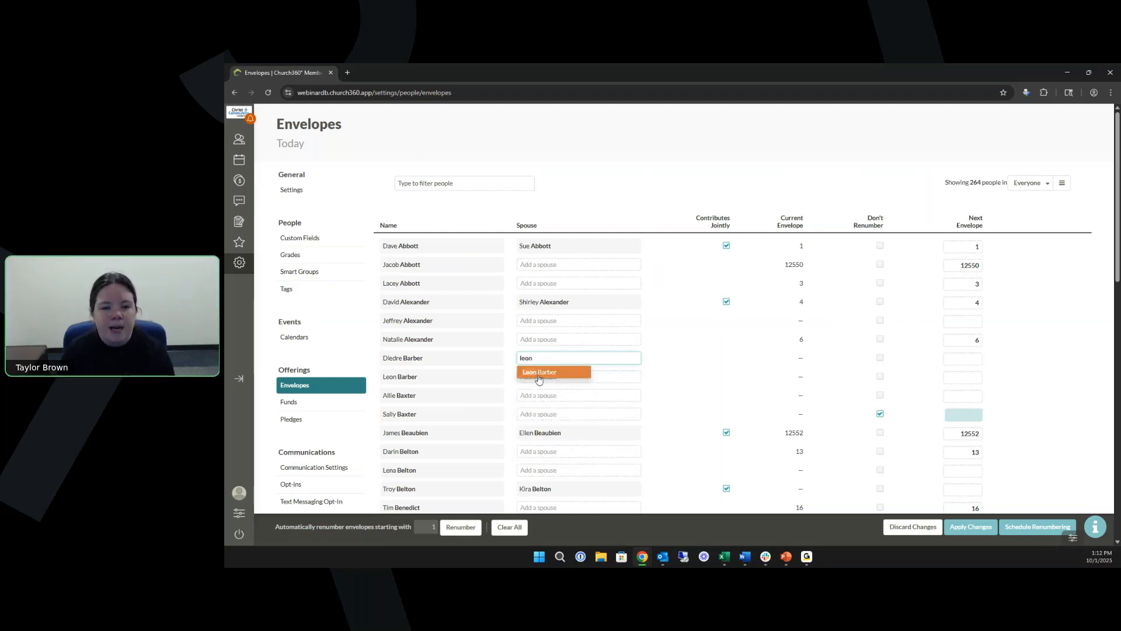
pyautogui.click(538, 373)
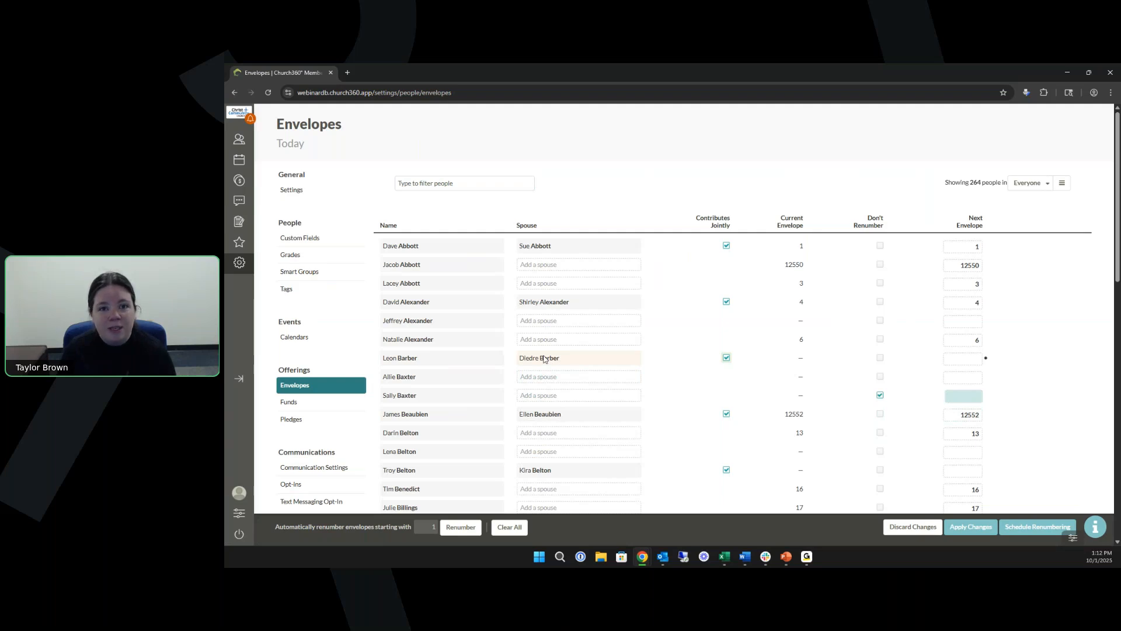
pyautogui.click(726, 358)
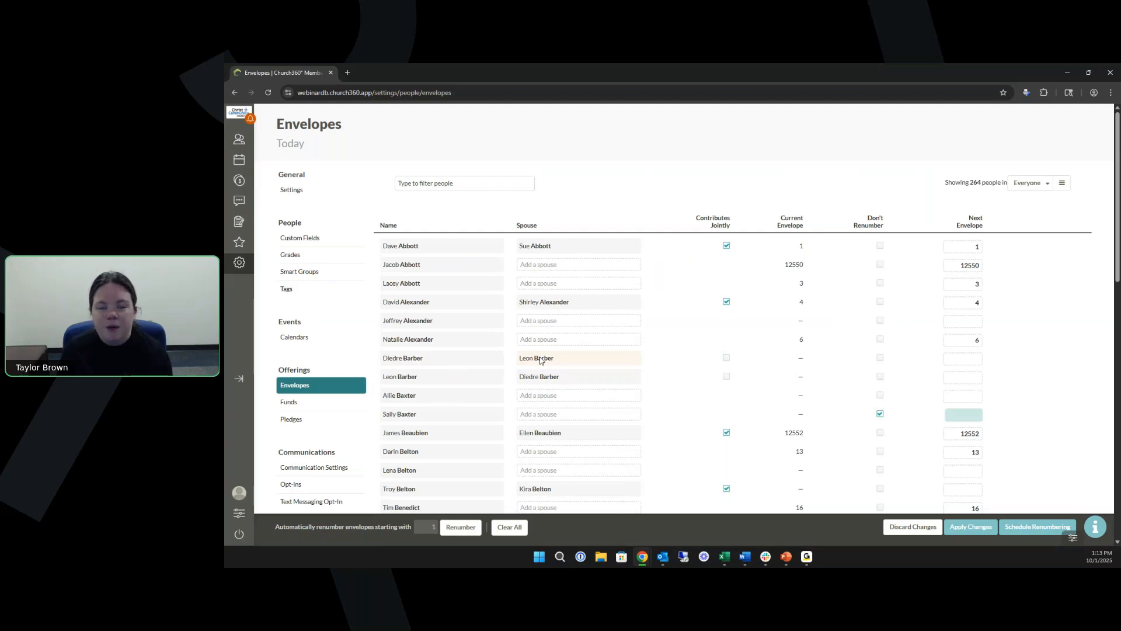
pyautogui.click(725, 359)
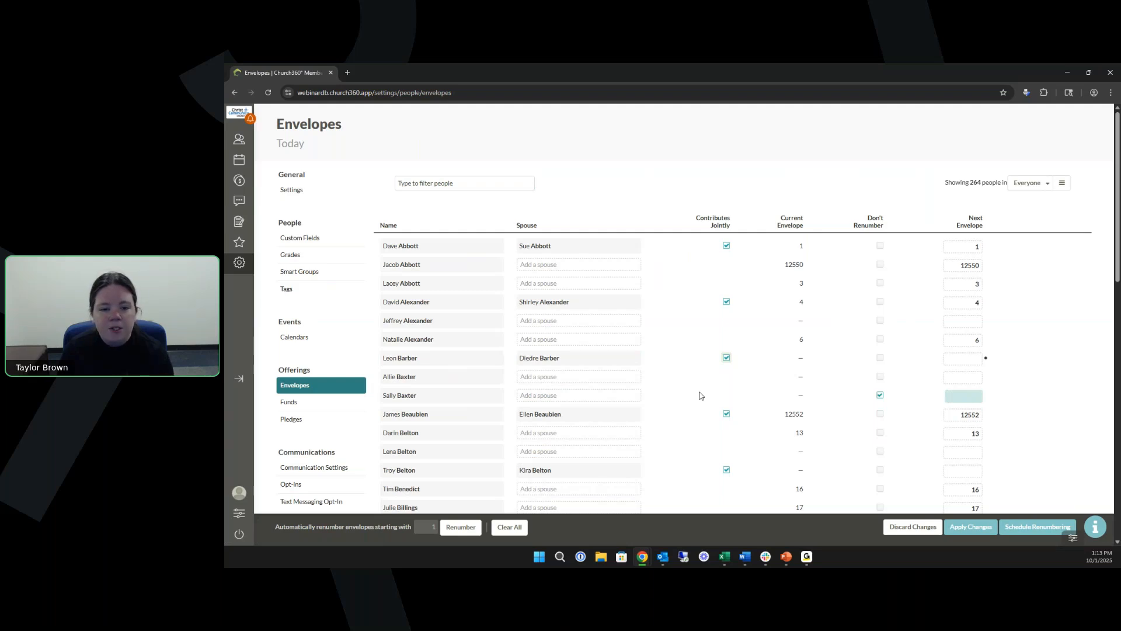
# Step: Clear the next envelope number of the person in the second row
pyautogui.scroll(-3, 700, 396)
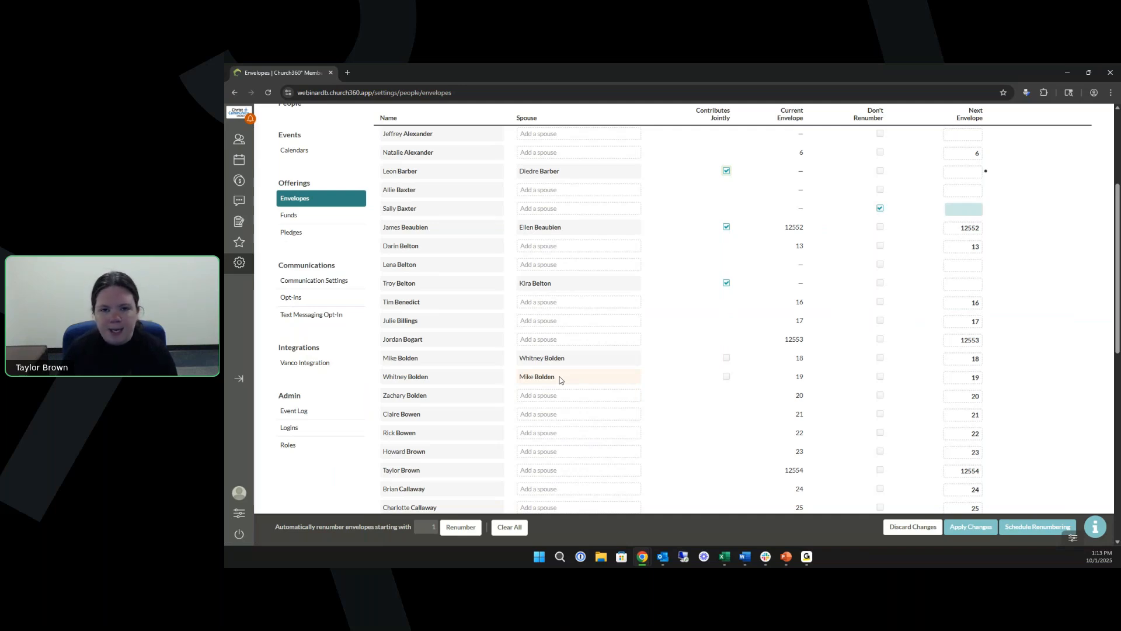
pyautogui.scroll(3, 762, 416)
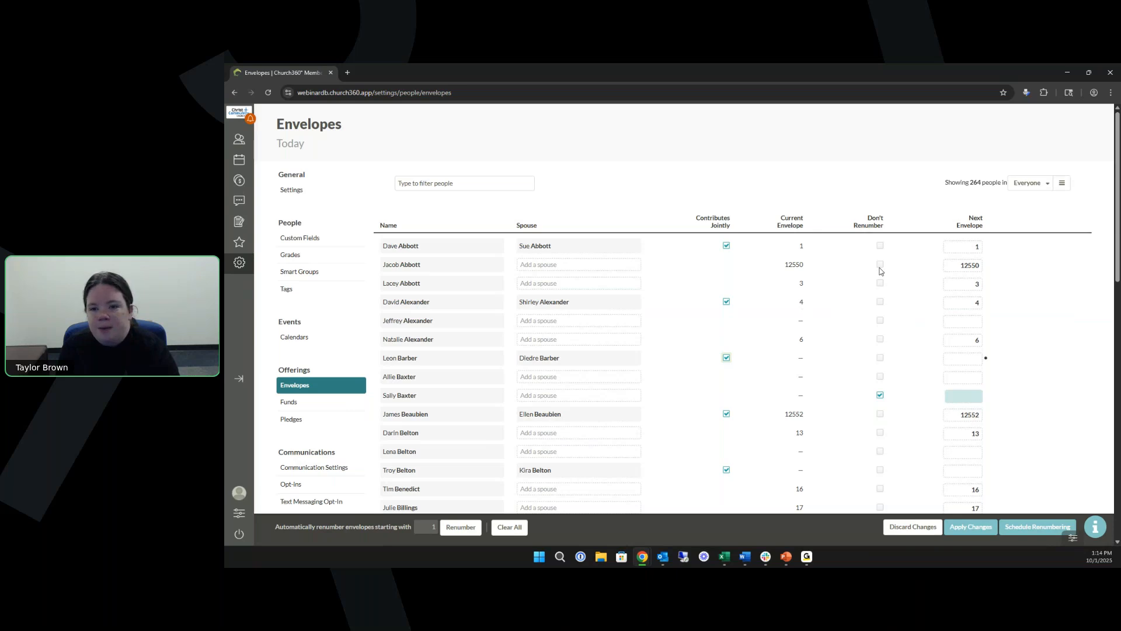
pyautogui.doubleClick(958, 266)
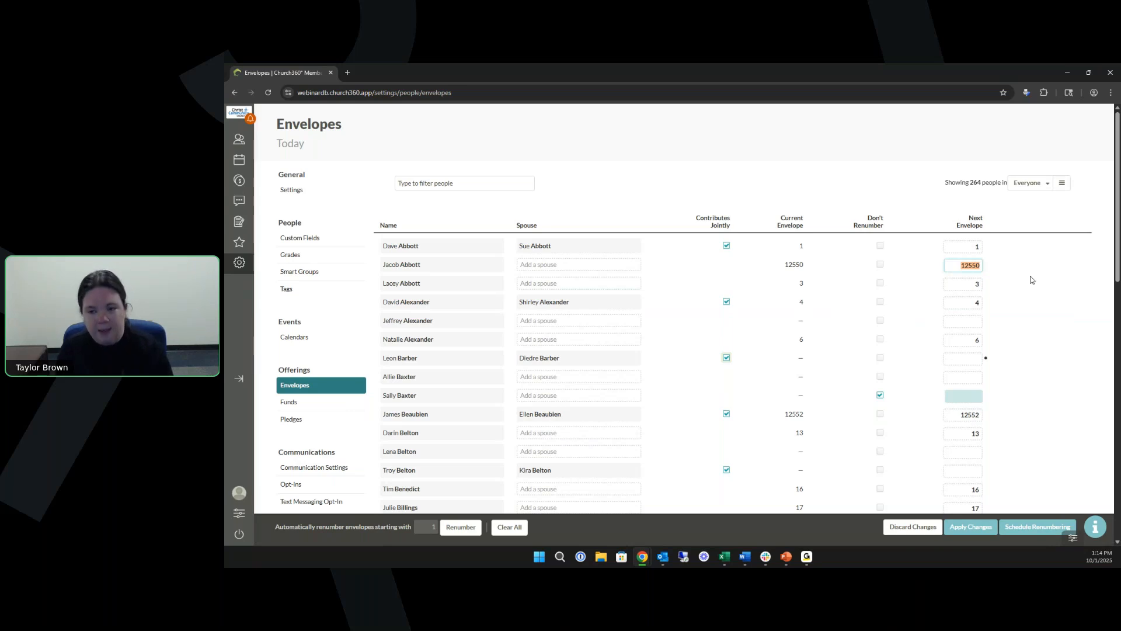
pyautogui.press('BackSpace')
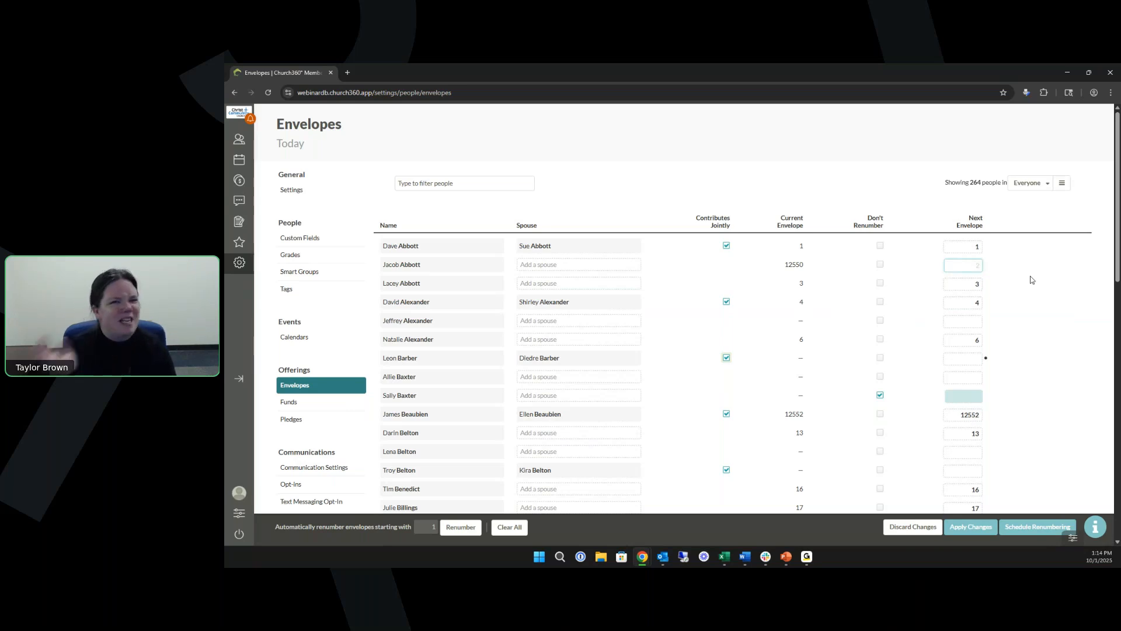
pyautogui.click(1030, 280)
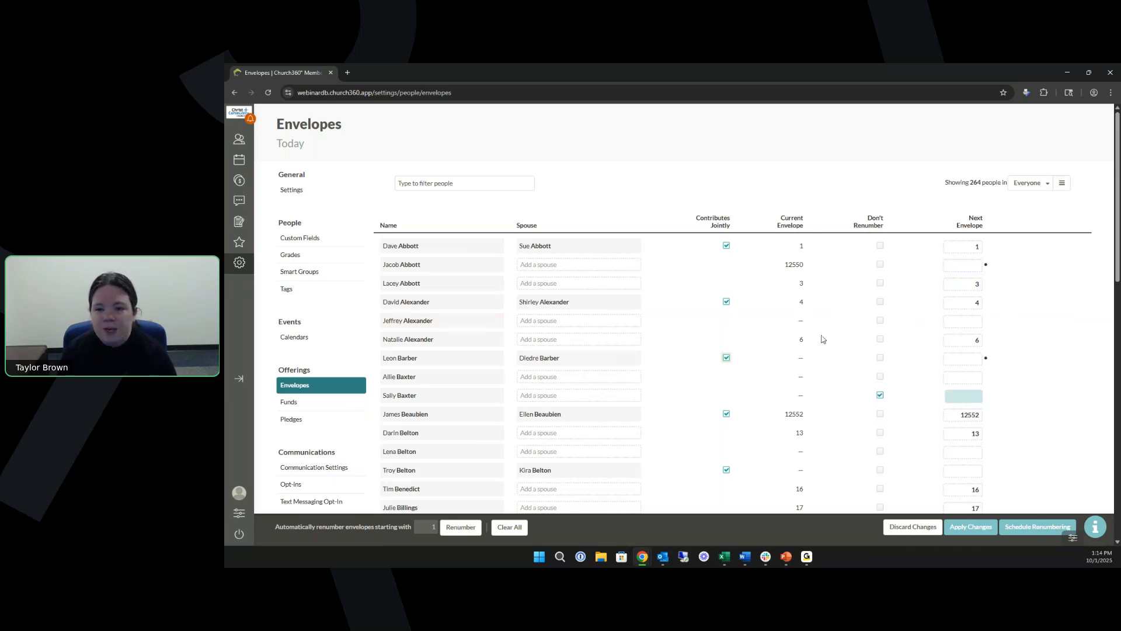
# Step: Set the next envelope number to 2 for the person in the fifth row and 5 for the newly linked couple
pyautogui.click(956, 322)
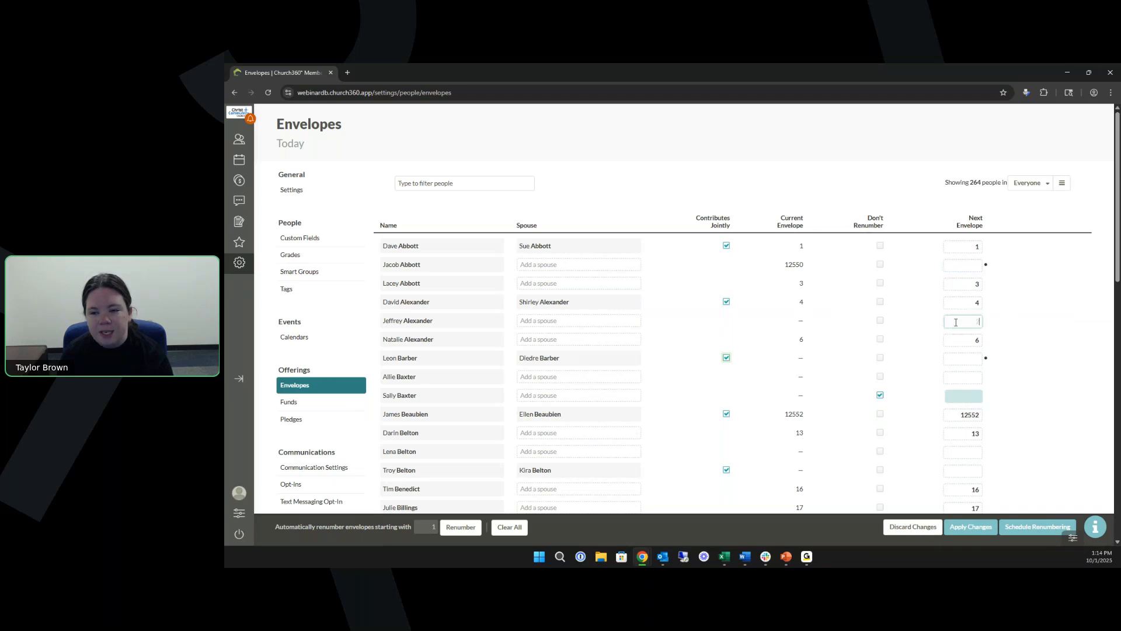
pyautogui.click(1009, 338)
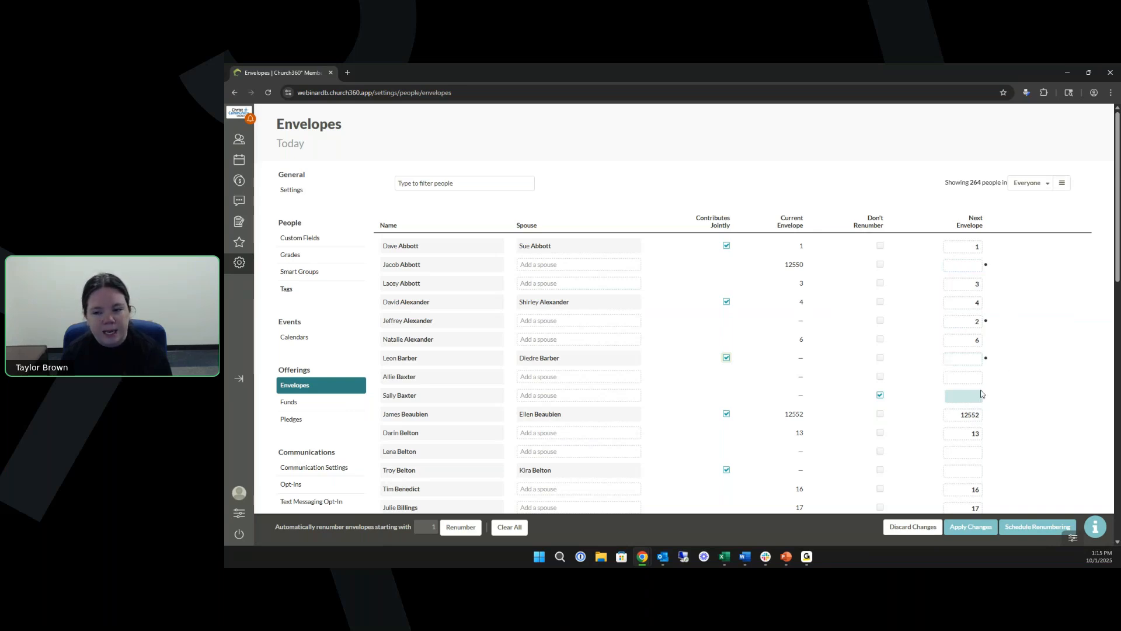
pyautogui.click(964, 360)
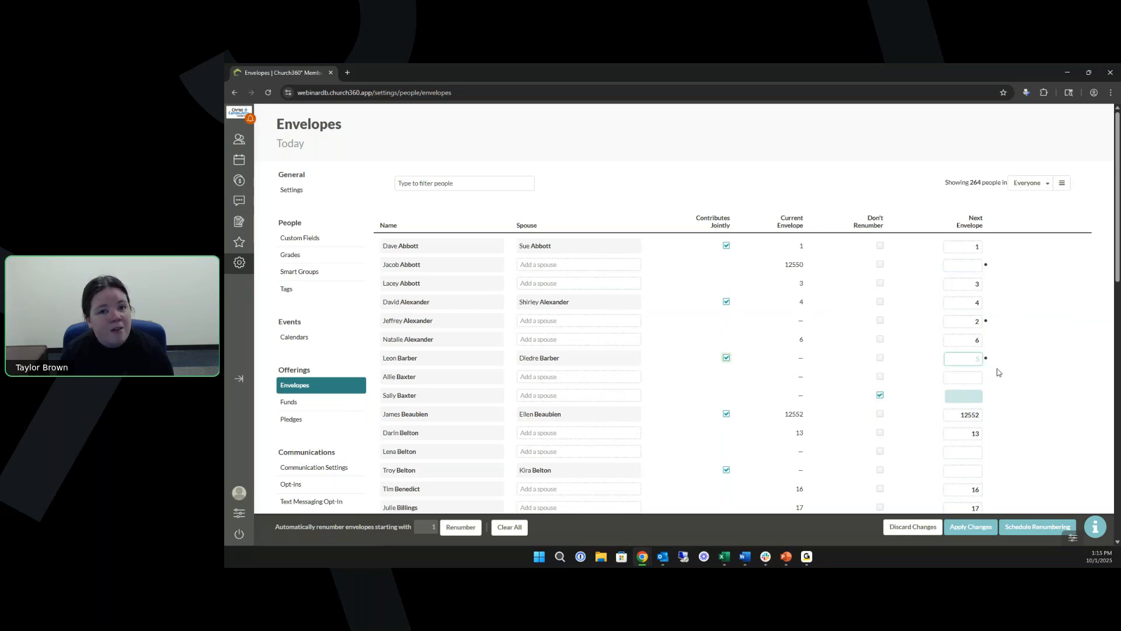
pyautogui.write('5')
pyautogui.click(1036, 359)
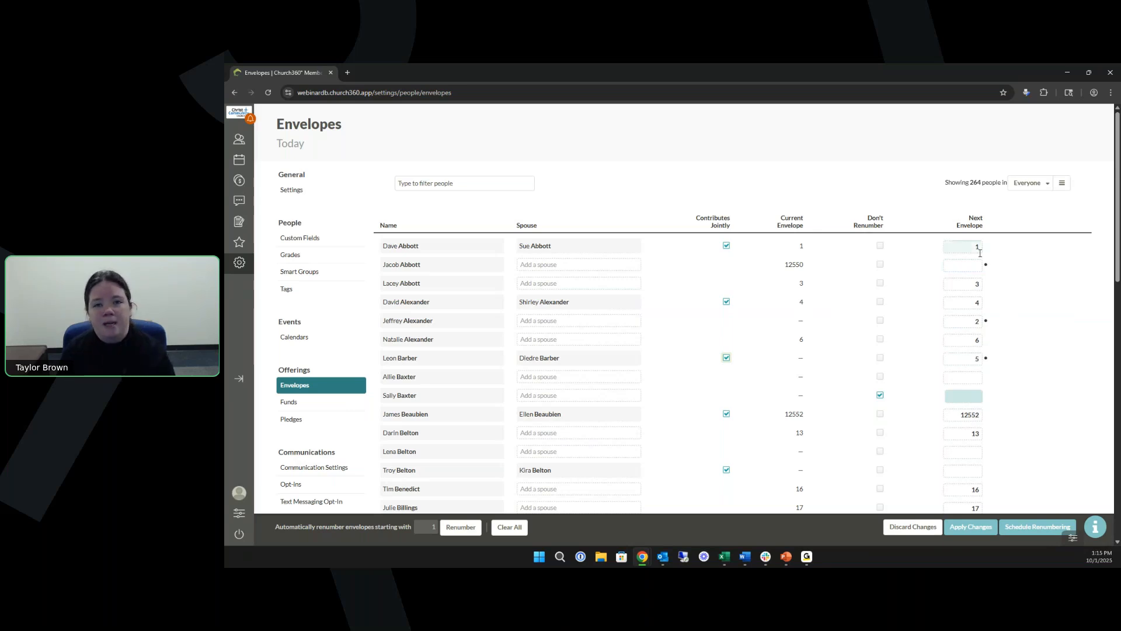
# Step: Apply the pending envelope number and joint contribution changes immediately
pyautogui.scroll(-3, 980, 252)
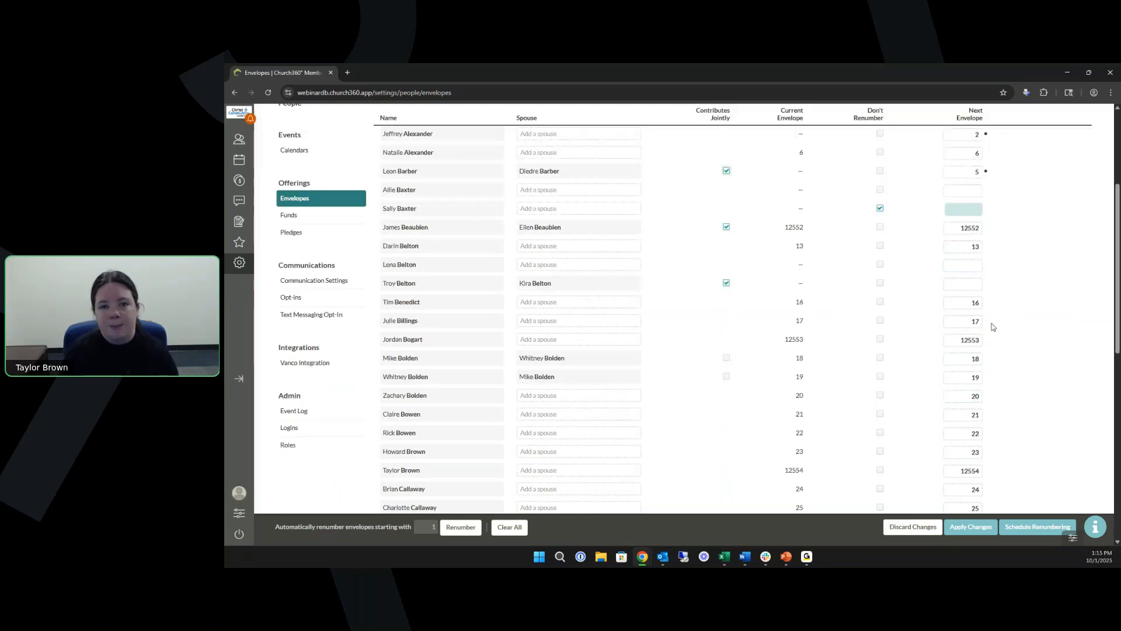
pyautogui.scroll(3, 991, 327)
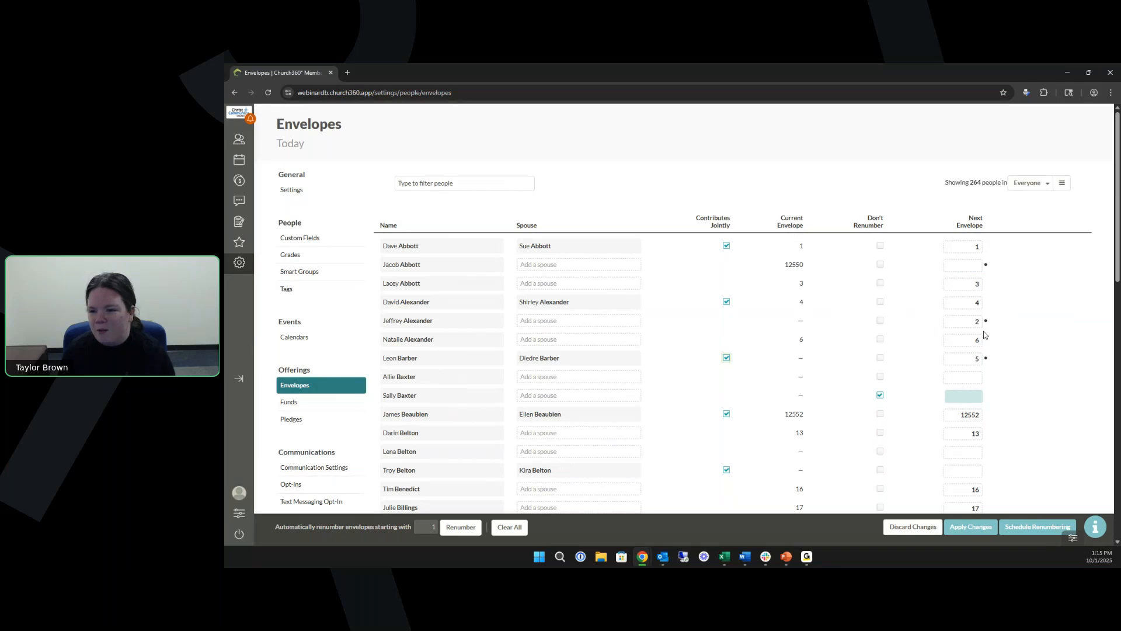
pyautogui.click(972, 531)
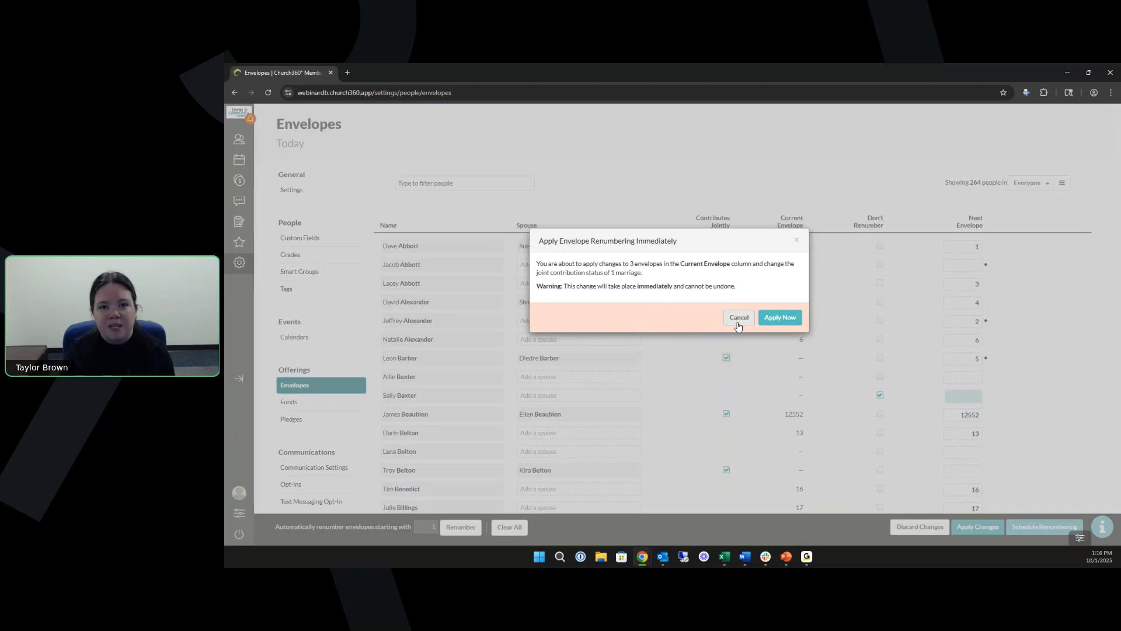
pyautogui.click(772, 323)
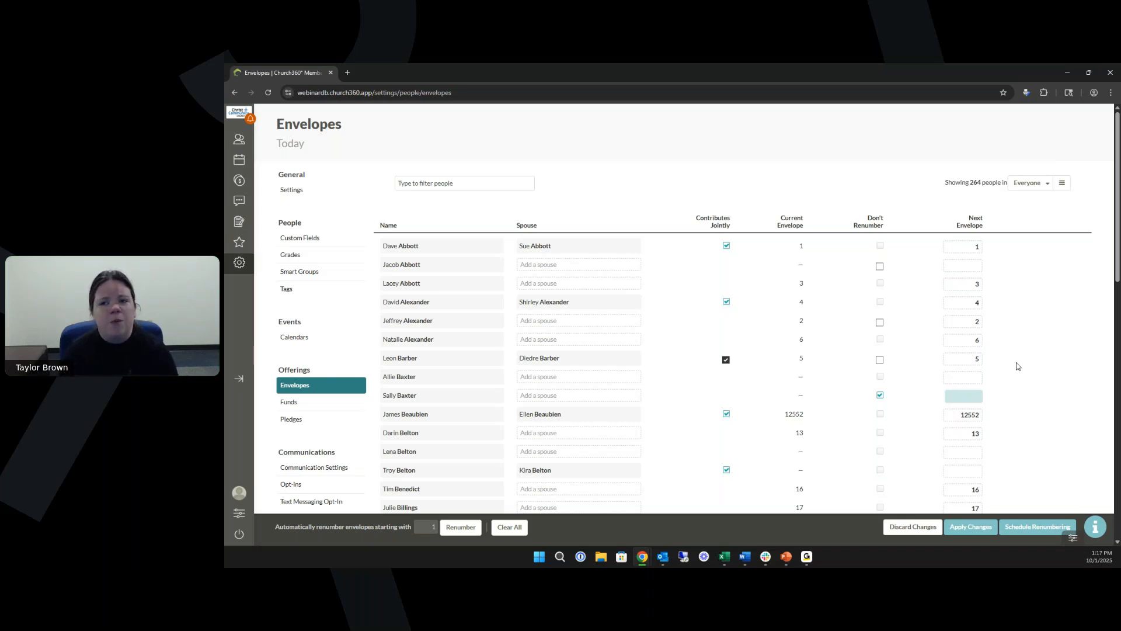
# Step: Limit the envelope list to the Members group
pyautogui.click(1034, 184)
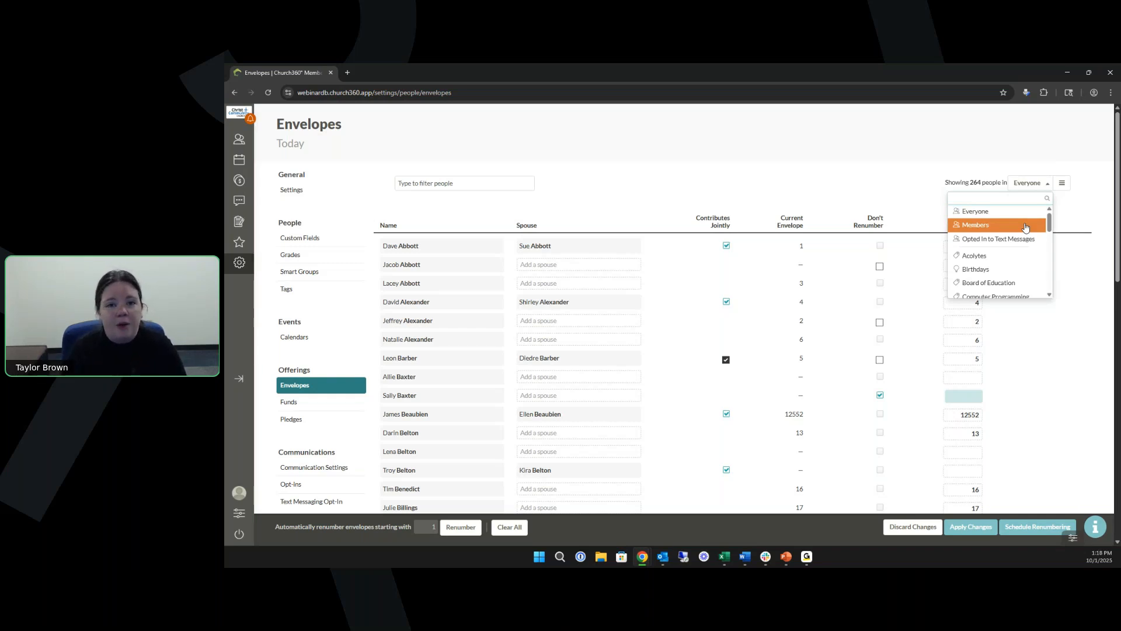
pyautogui.scroll(-2, 990, 274)
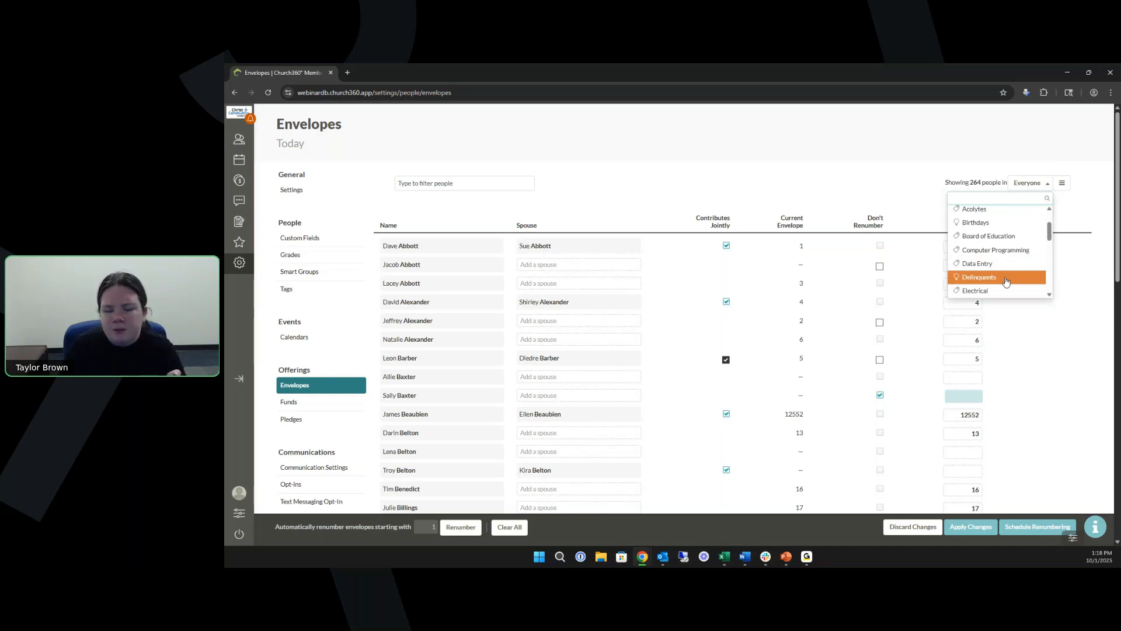
pyautogui.scroll(2, 1005, 281)
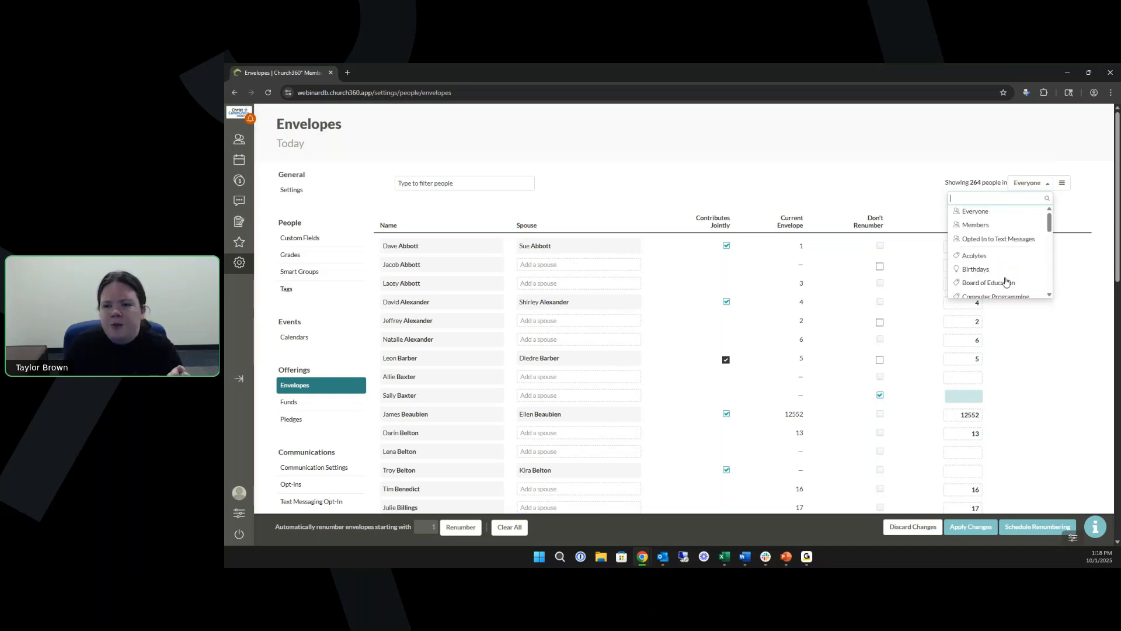
pyautogui.click(993, 225)
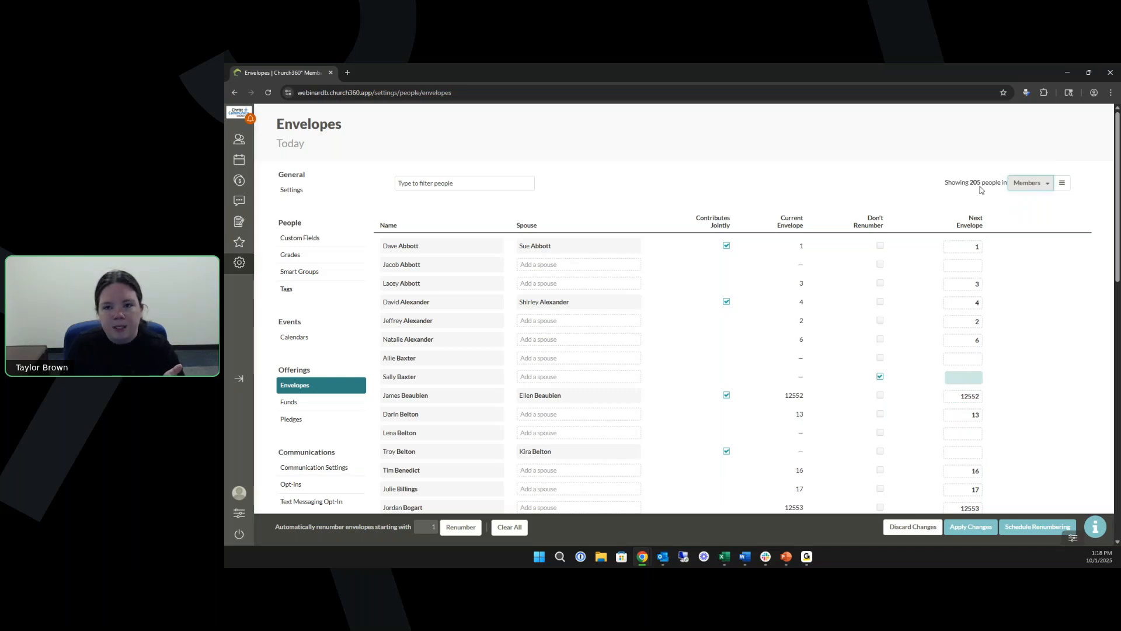
# Step: Show only the Greeters group in the envelope list, and switch back to Members
pyautogui.click(1019, 193)
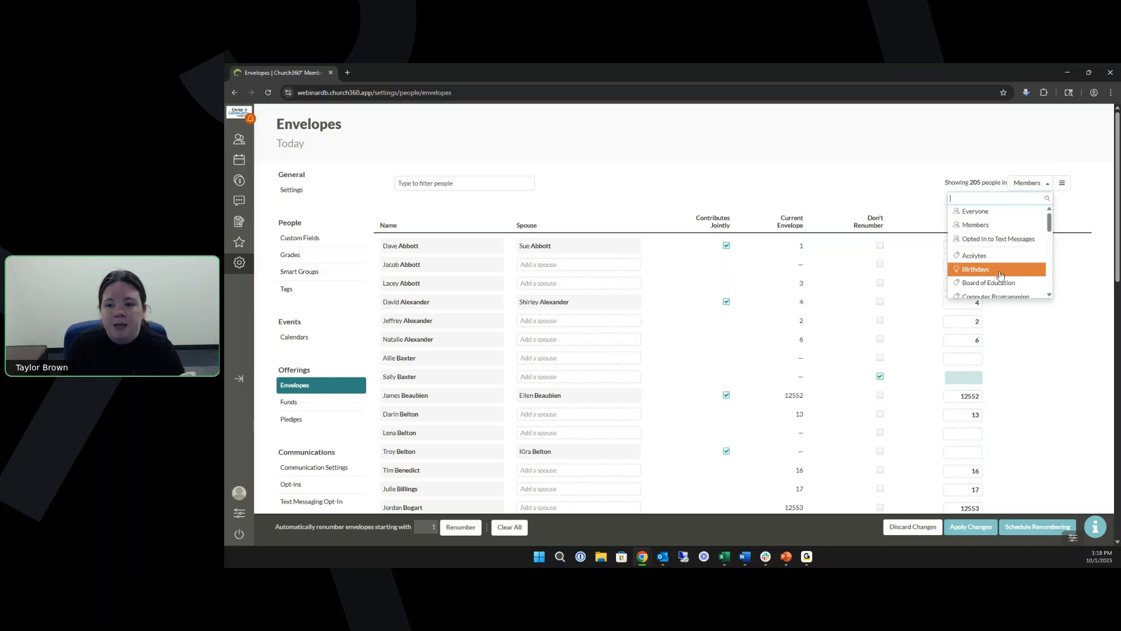
pyautogui.scroll(-4, 1001, 271)
pyautogui.scroll(-2, 987, 263)
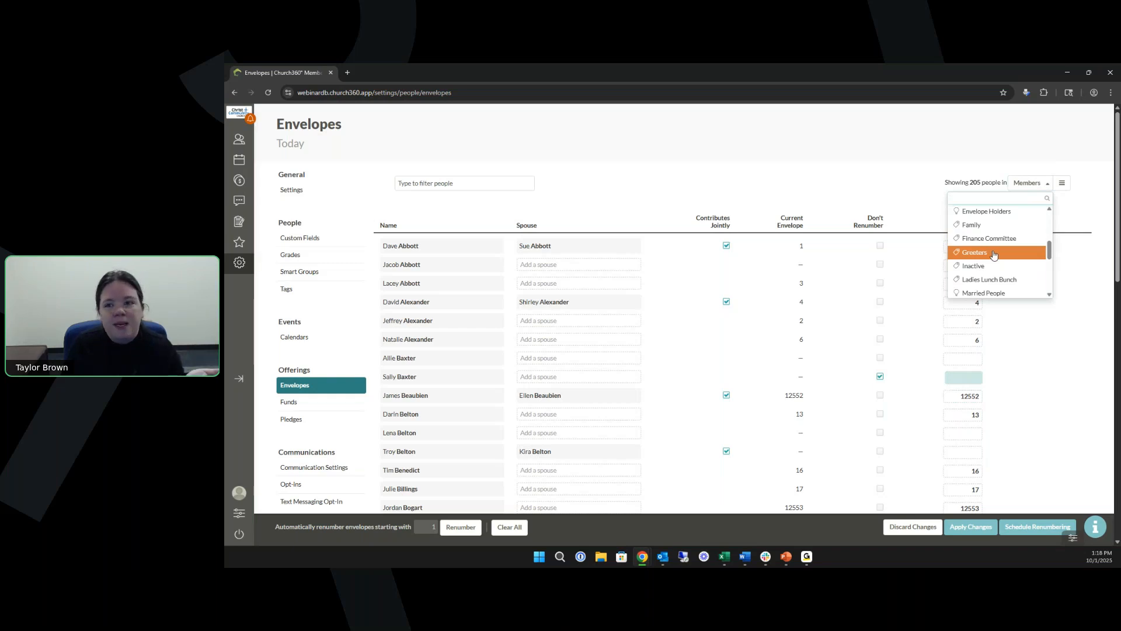
pyautogui.click(993, 253)
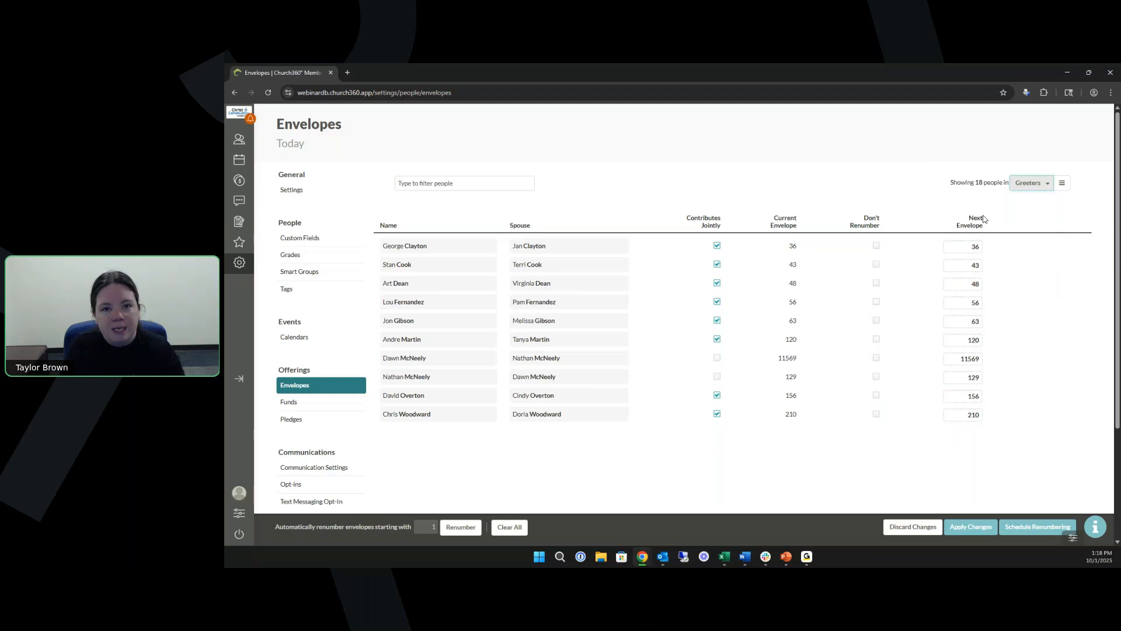
pyautogui.click(1032, 186)
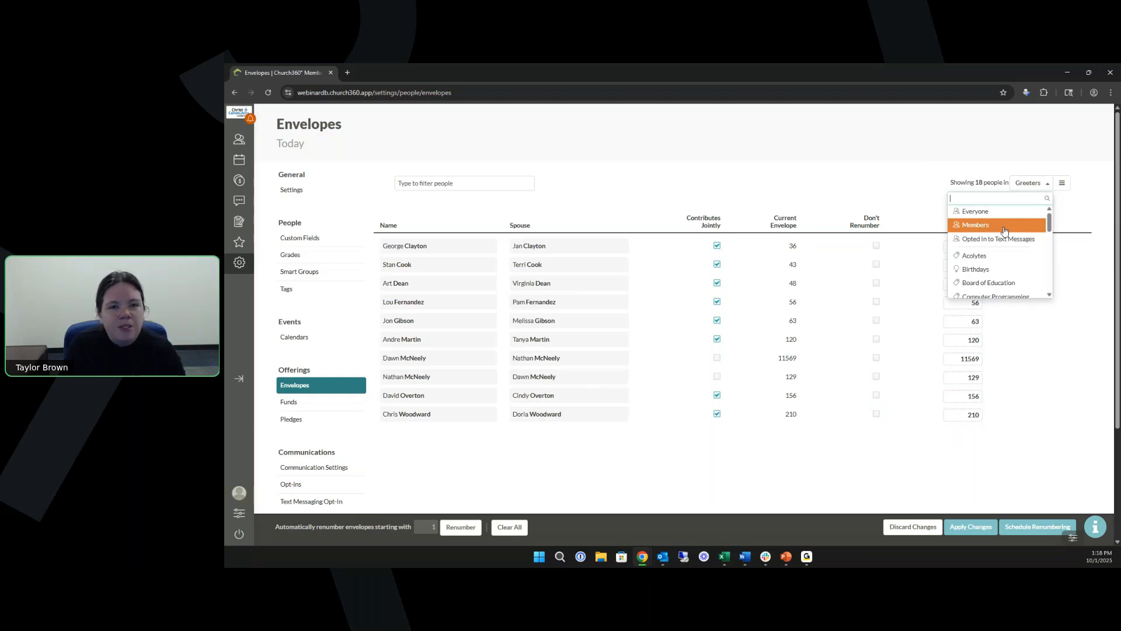
pyautogui.click(1004, 229)
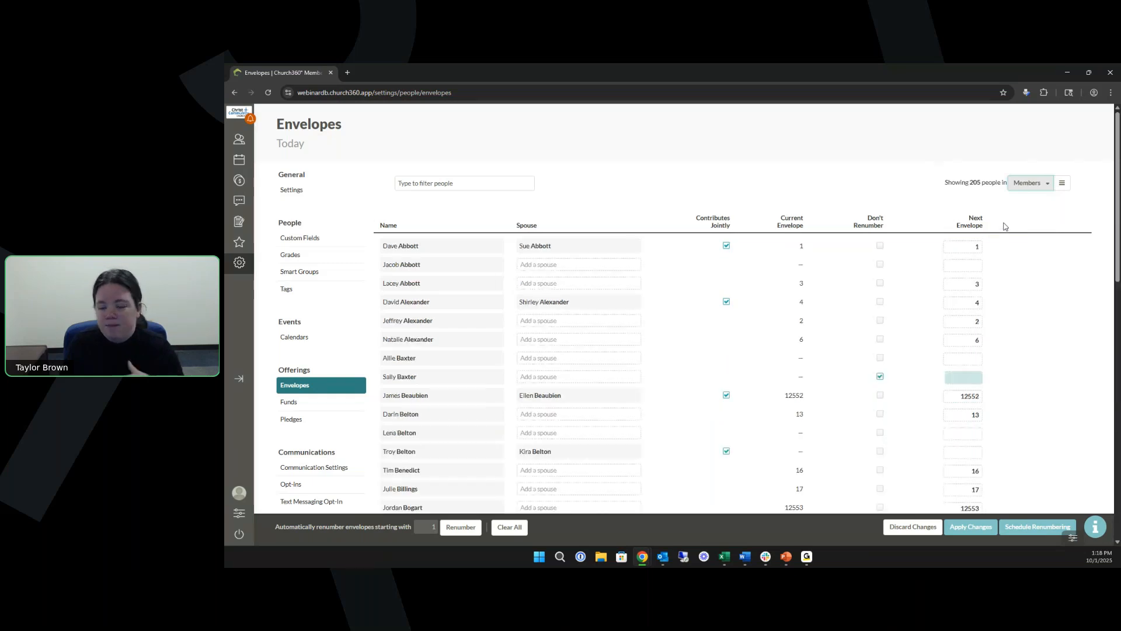
# Step: Display the filter traits of the Members group and switch the envelope list to Everyone
pyautogui.click(1062, 190)
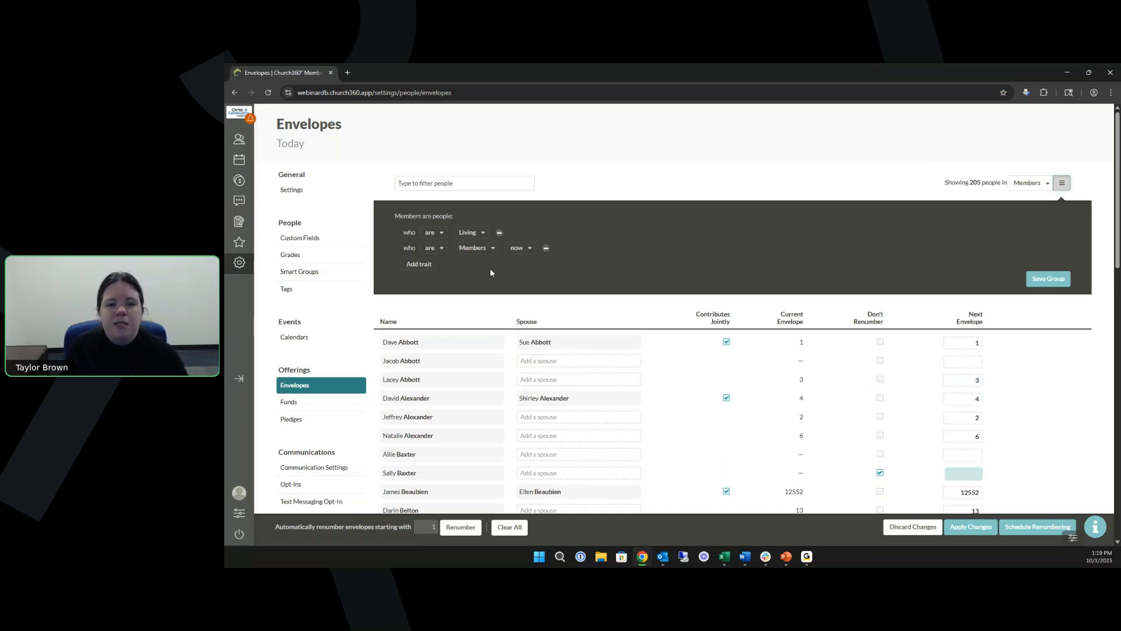
pyautogui.click(1044, 185)
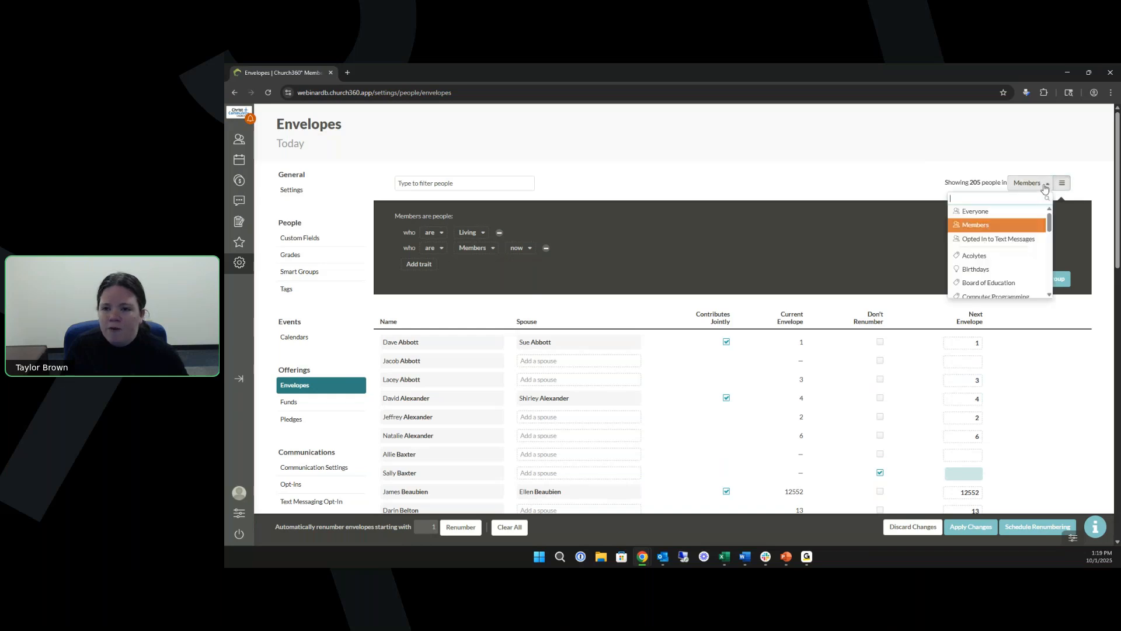
pyautogui.click(1020, 213)
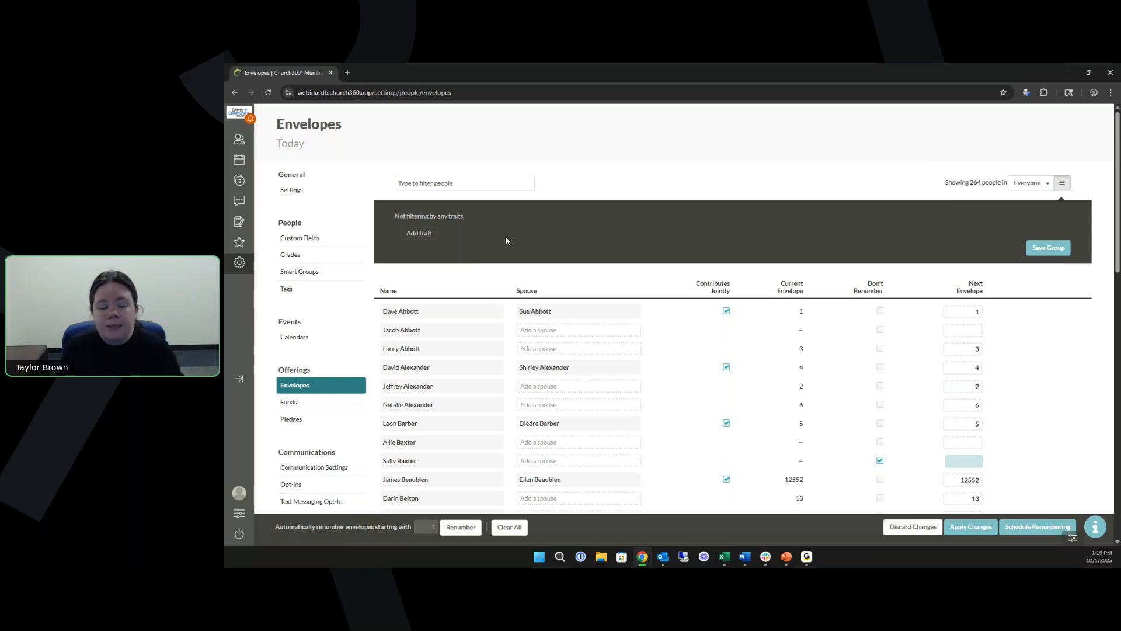
# Step: Filter the envelope list to people who were Removed from Baptized Membership
pyautogui.click(424, 235)
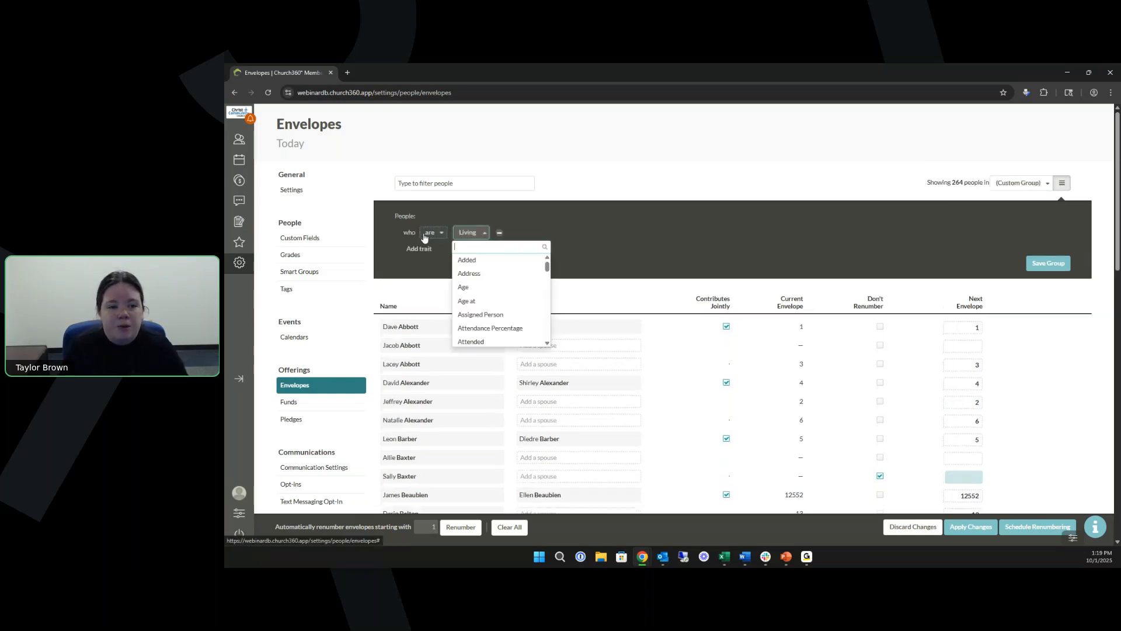
pyautogui.scroll(-5, 499, 303)
pyautogui.scroll(-5, 502, 305)
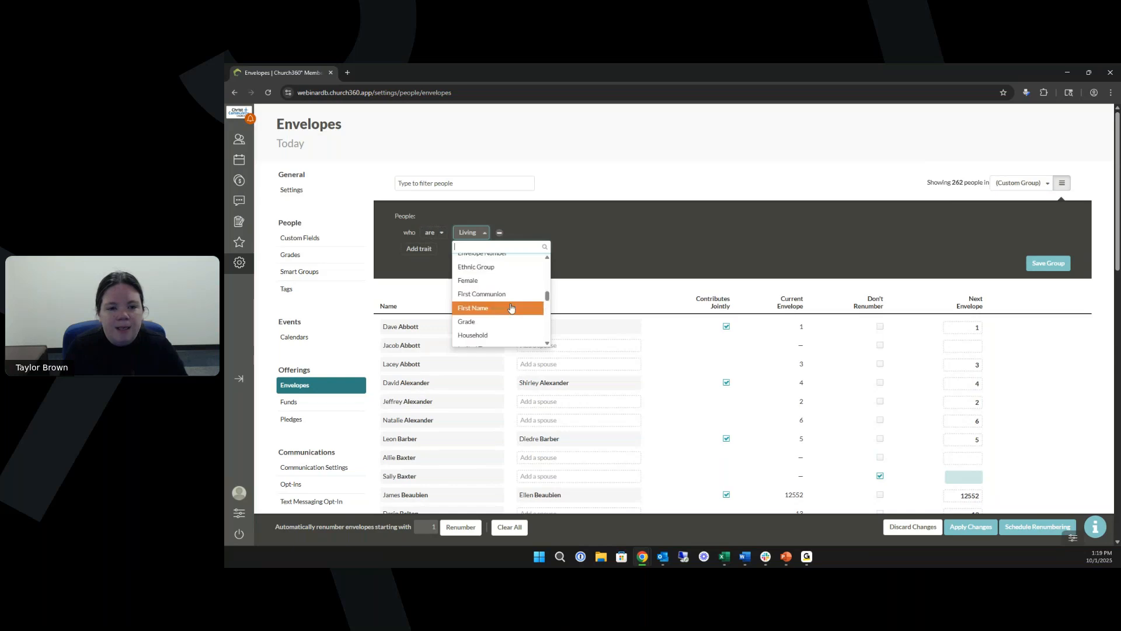
pyautogui.scroll(-6, 508, 308)
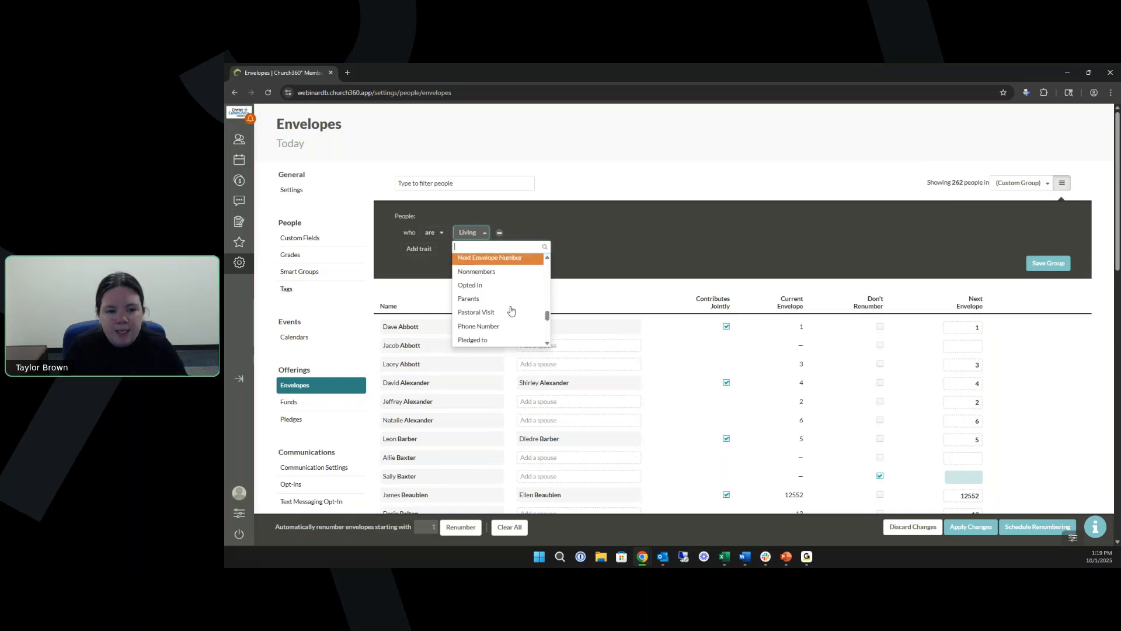
pyautogui.click(489, 293)
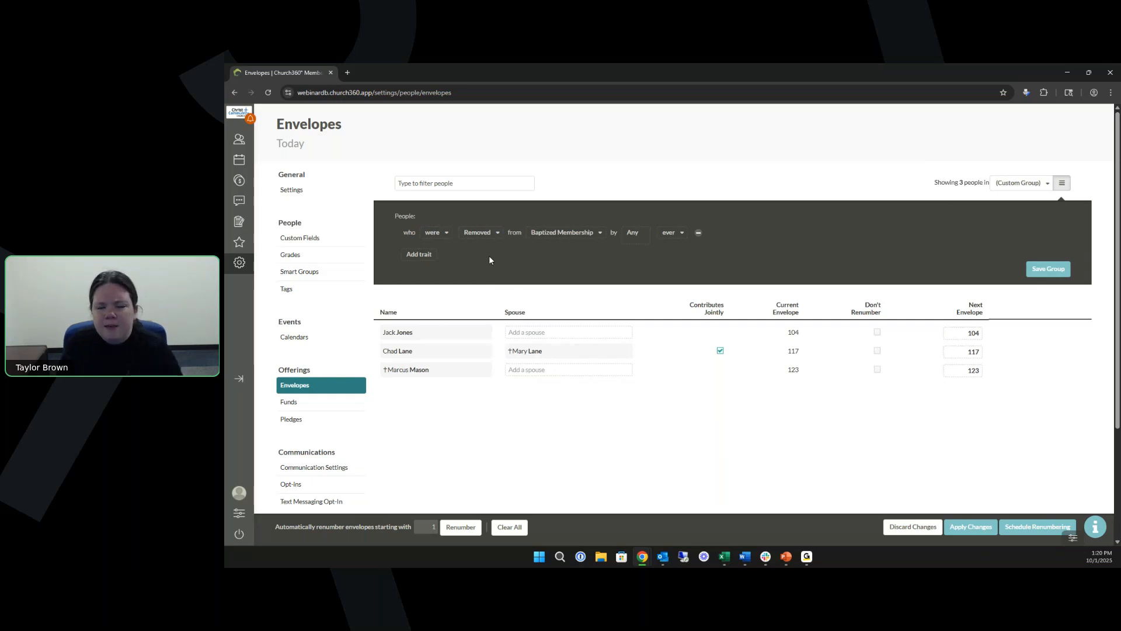
# Step: Examine the removal reasons and date options available for the Removed from Baptized Membership trait
pyautogui.click(648, 232)
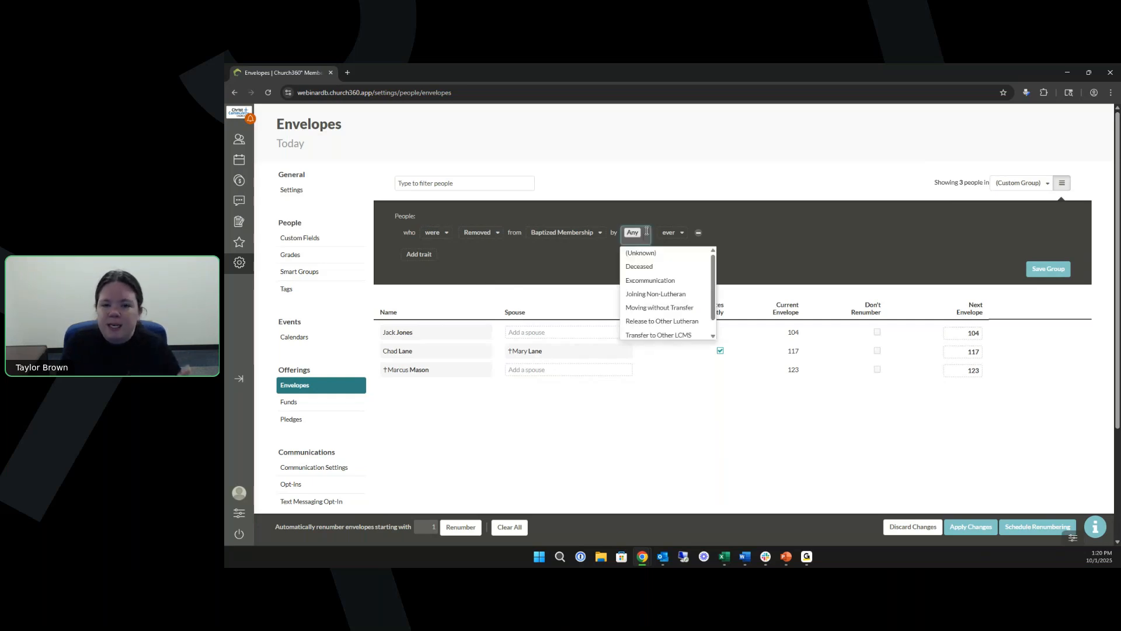
pyautogui.click(757, 217)
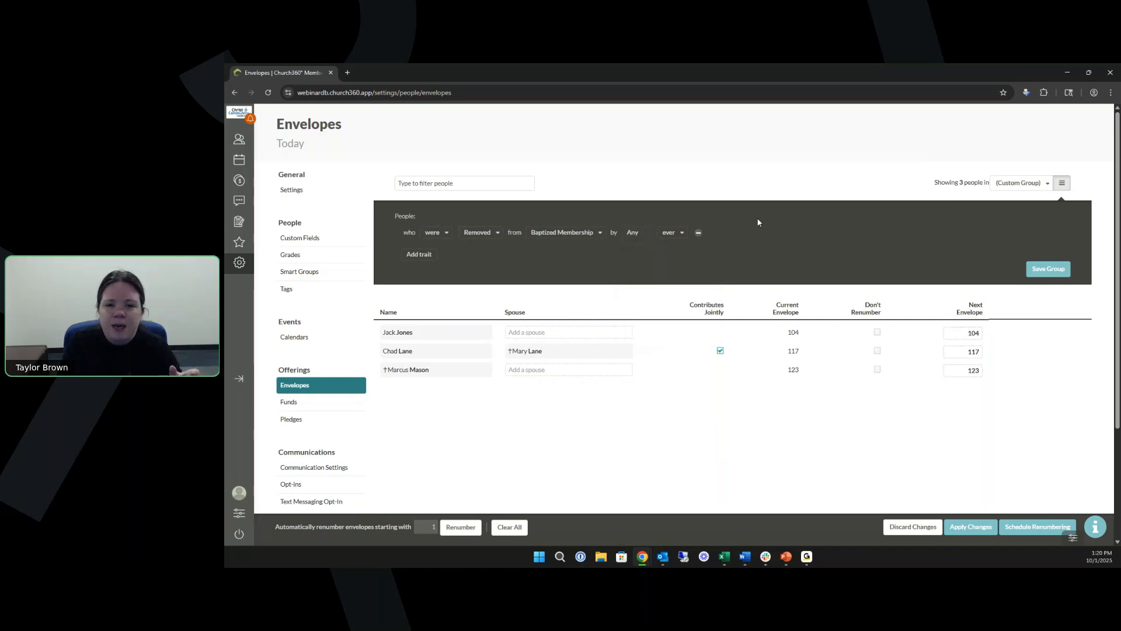
pyautogui.click(670, 233)
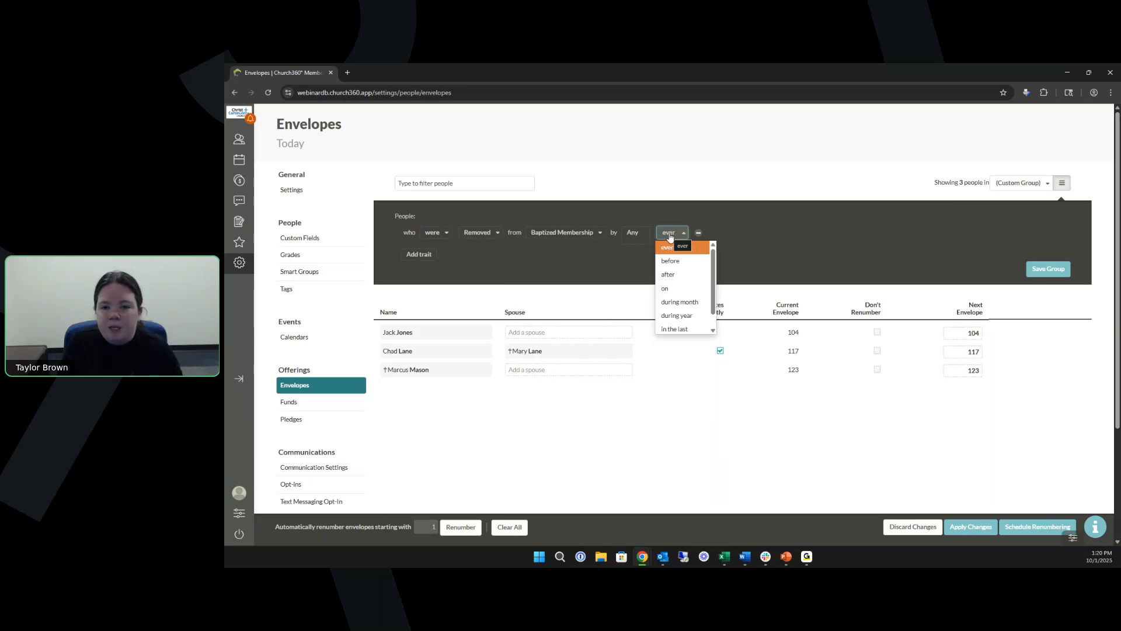
pyautogui.click(731, 238)
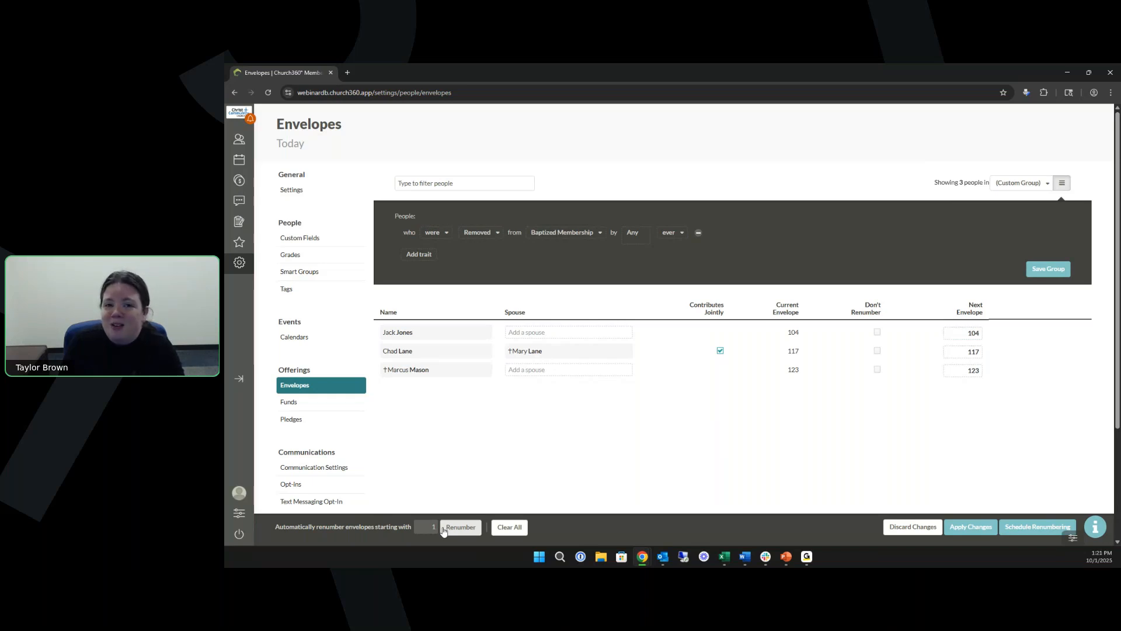
# Step: Clear the next envelope numbers for the removed members, and delete the Removed trait from the filter
pyautogui.click(518, 527)
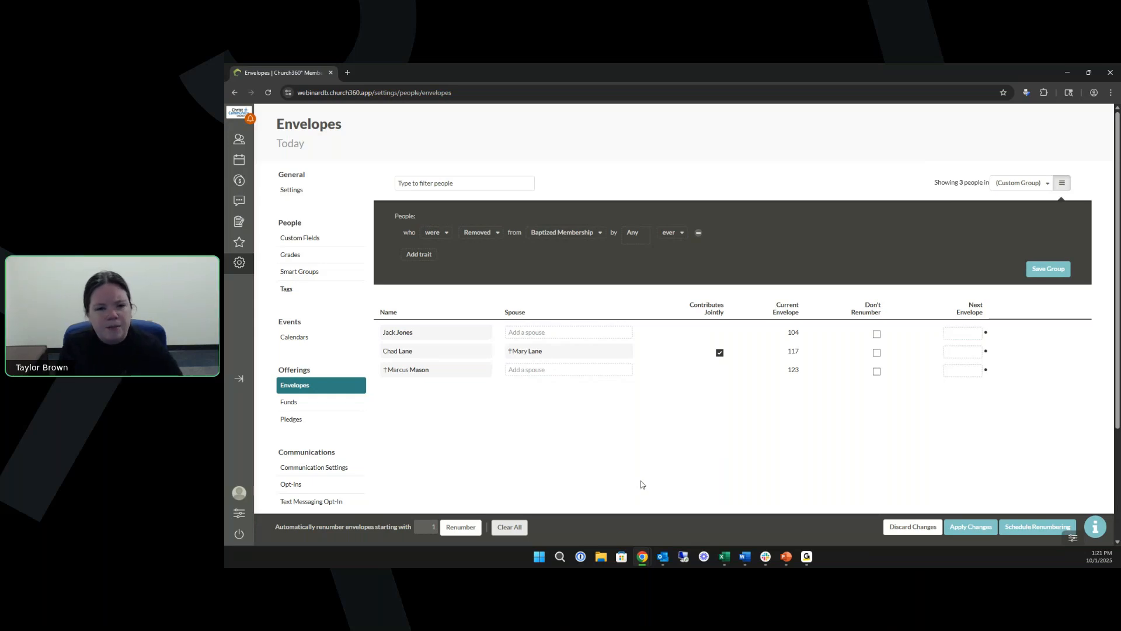
pyautogui.click(698, 233)
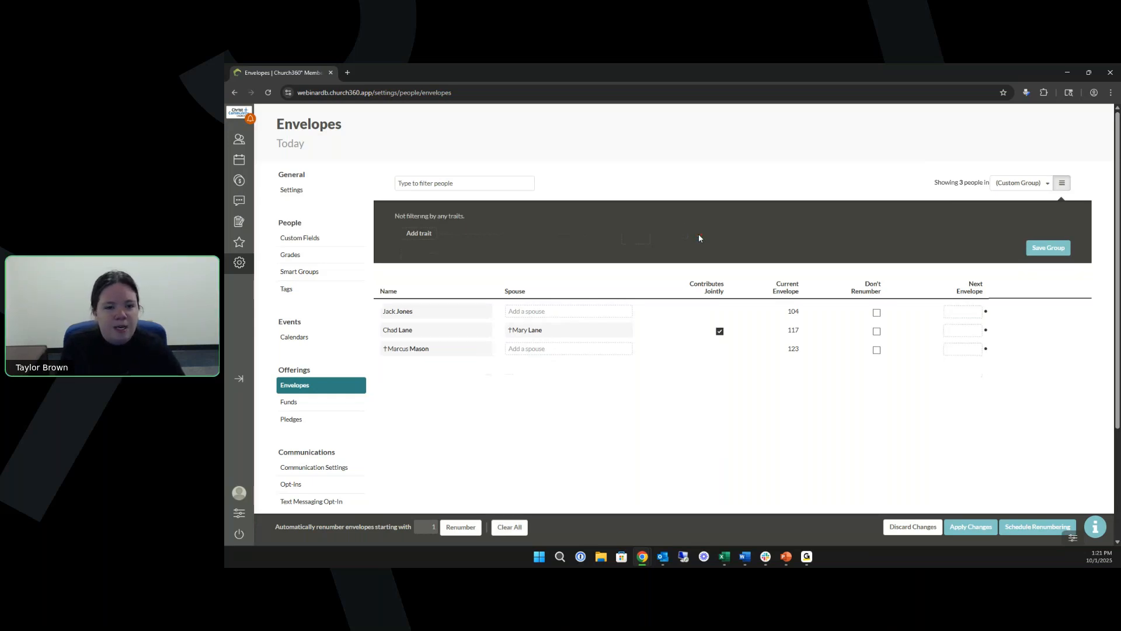
# Step: Filter the envelope list to people who have an Envelope Number greater than 10000
pyautogui.click(427, 234)
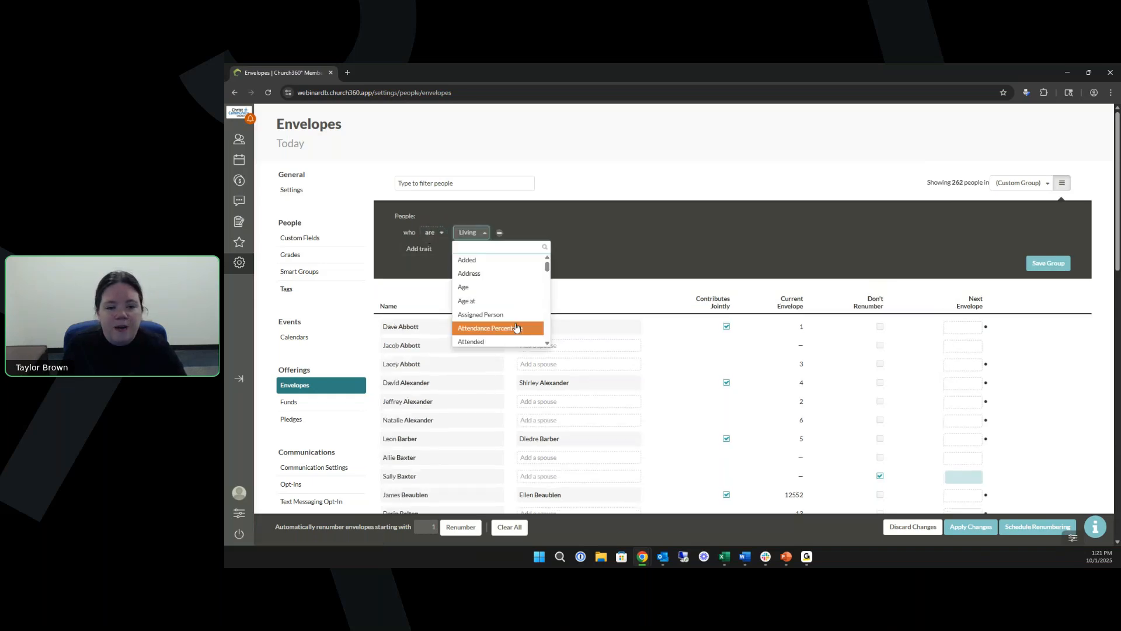
pyautogui.scroll(-1, 518, 309)
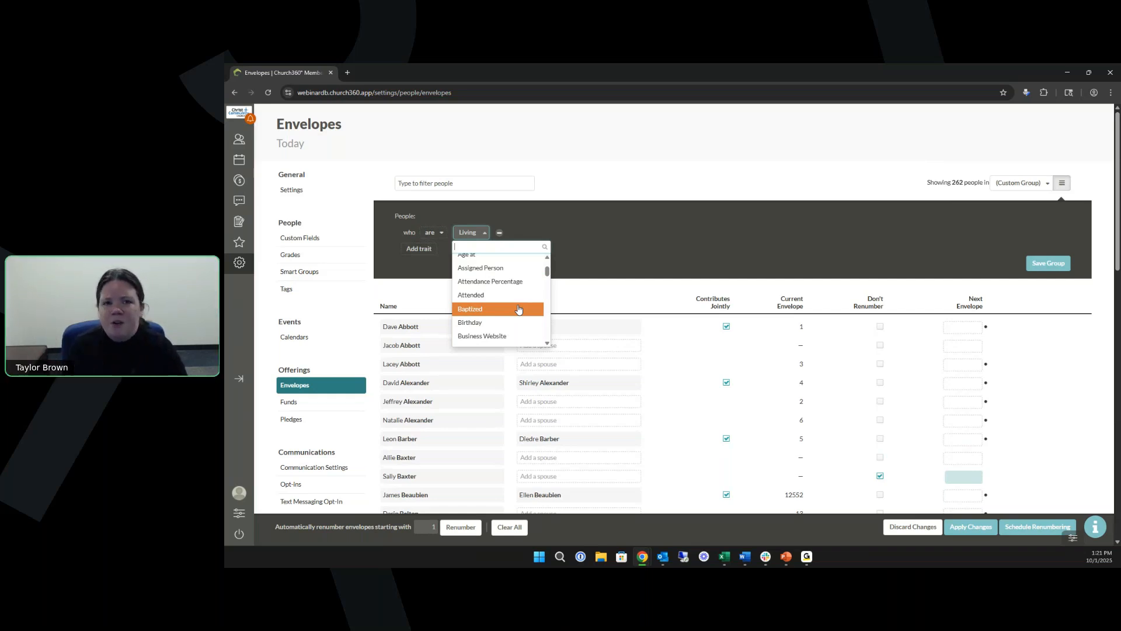
pyautogui.scroll(-3, 490, 304)
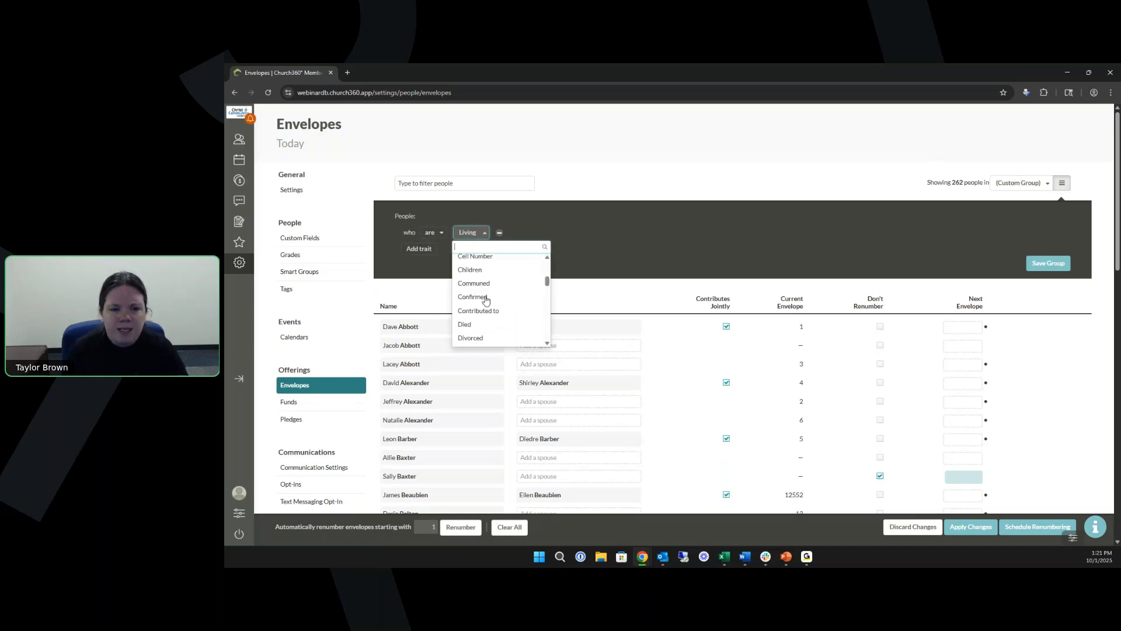
pyautogui.click(484, 303)
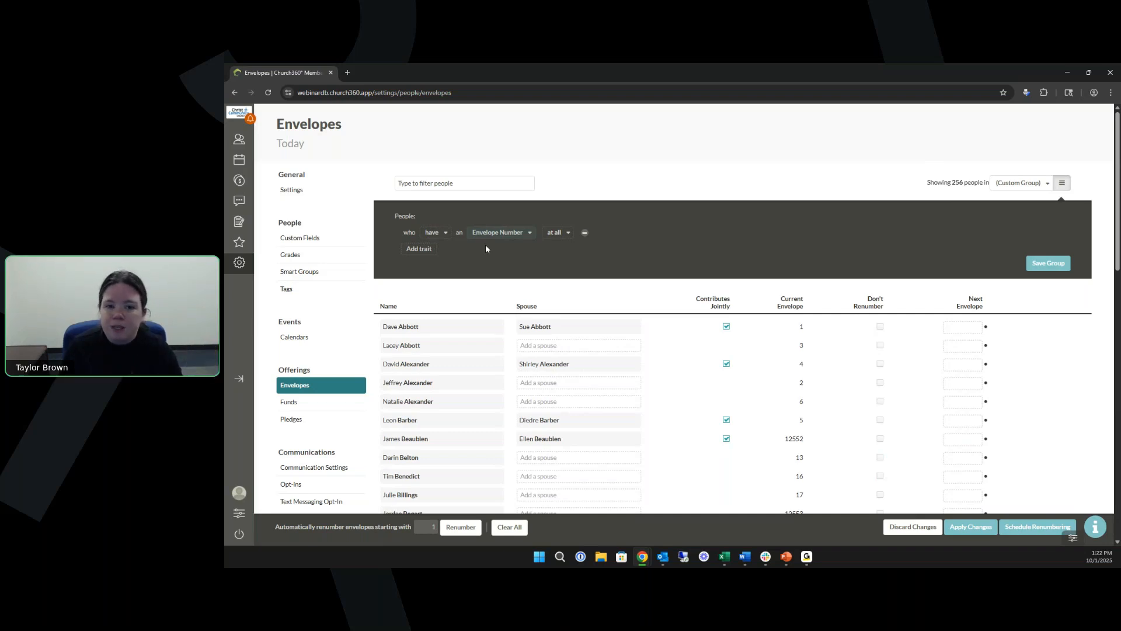
pyautogui.click(555, 234)
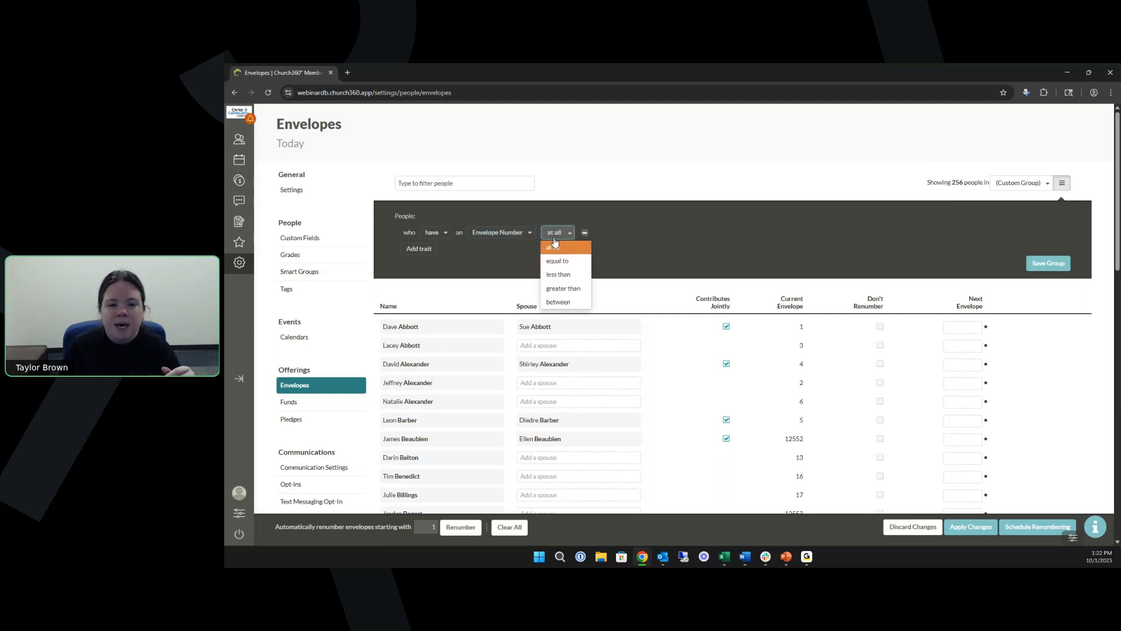
pyautogui.click(556, 290)
pyautogui.click(605, 235)
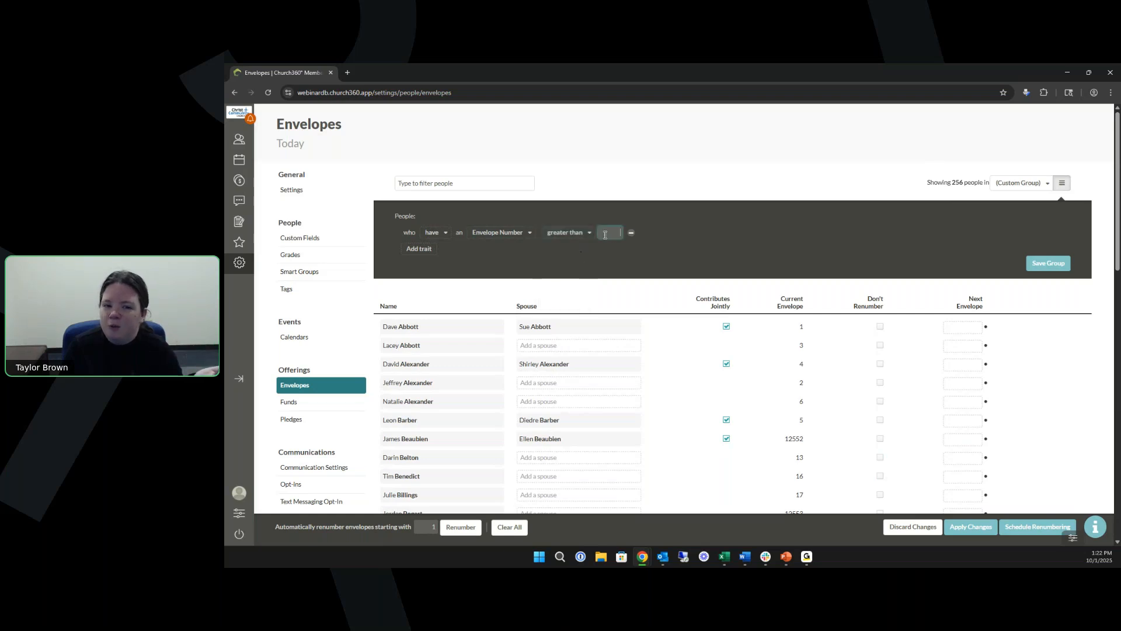
pyautogui.write('10000')
pyautogui.click(664, 239)
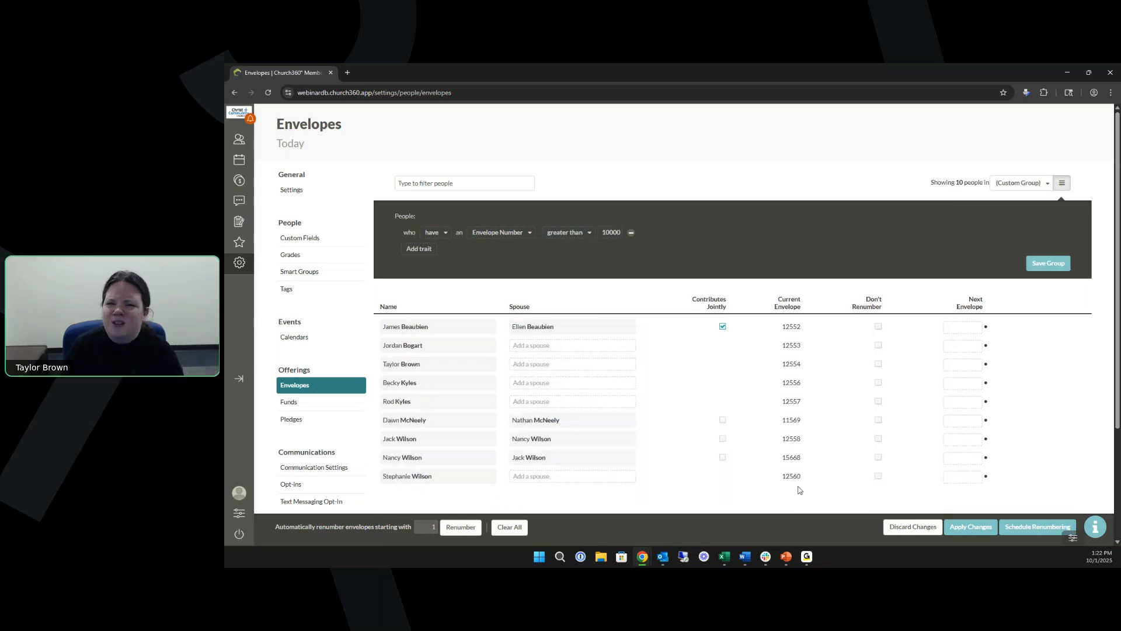
# Step: Clear the next envelope numbers of the people listed above 10000, and delete the Envelope Number trait from the filter
pyautogui.click(512, 532)
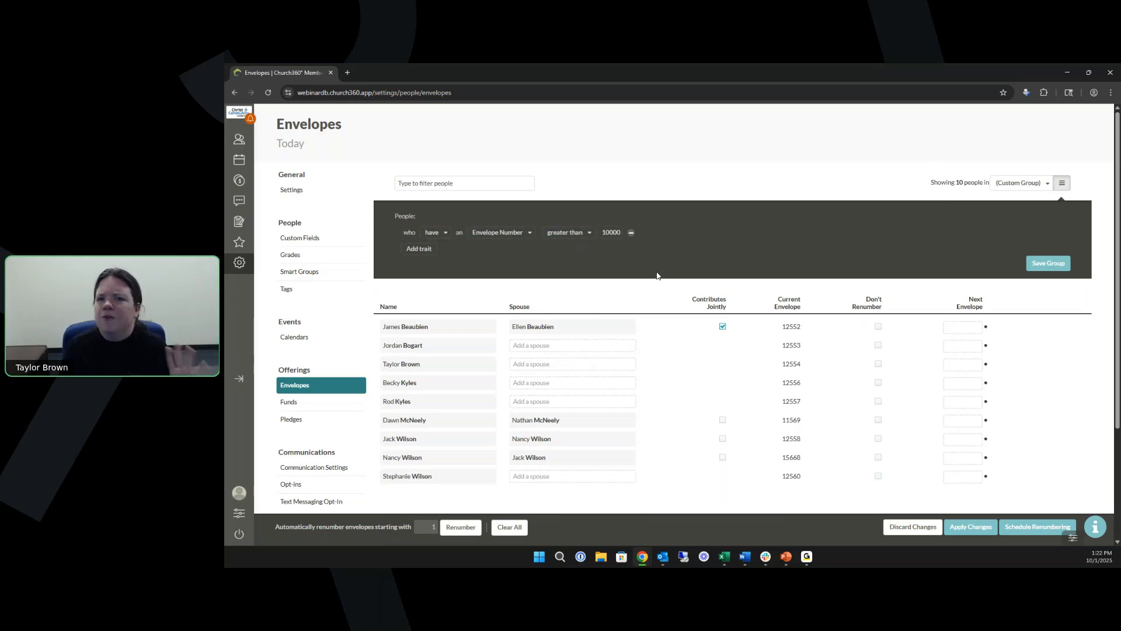
pyautogui.hotkey('alt', 'Tab')
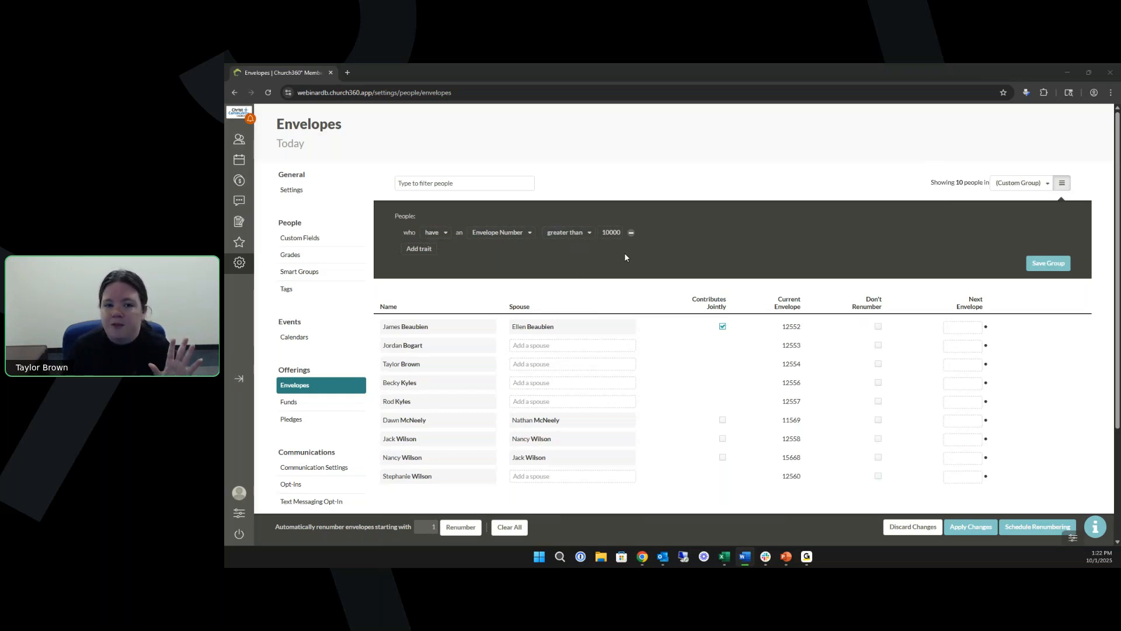
pyautogui.click(631, 233)
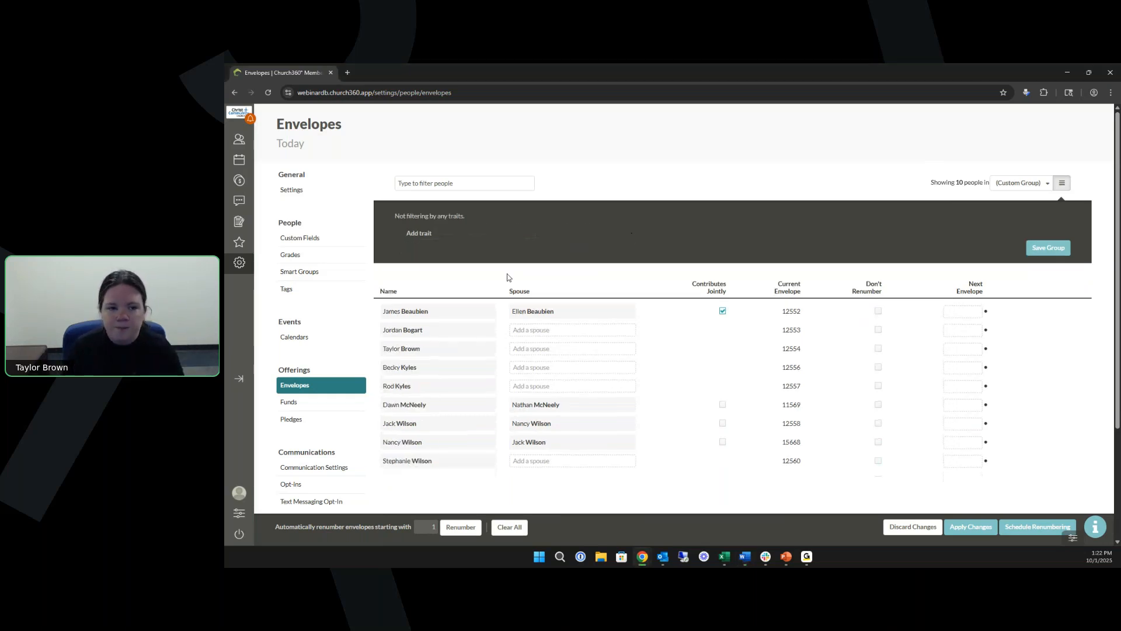
# Step: Filter the envelope list to people who have Contributed to Any Fund during year 2025
pyautogui.click(418, 232)
pyautogui.scroll(-4, 505, 313)
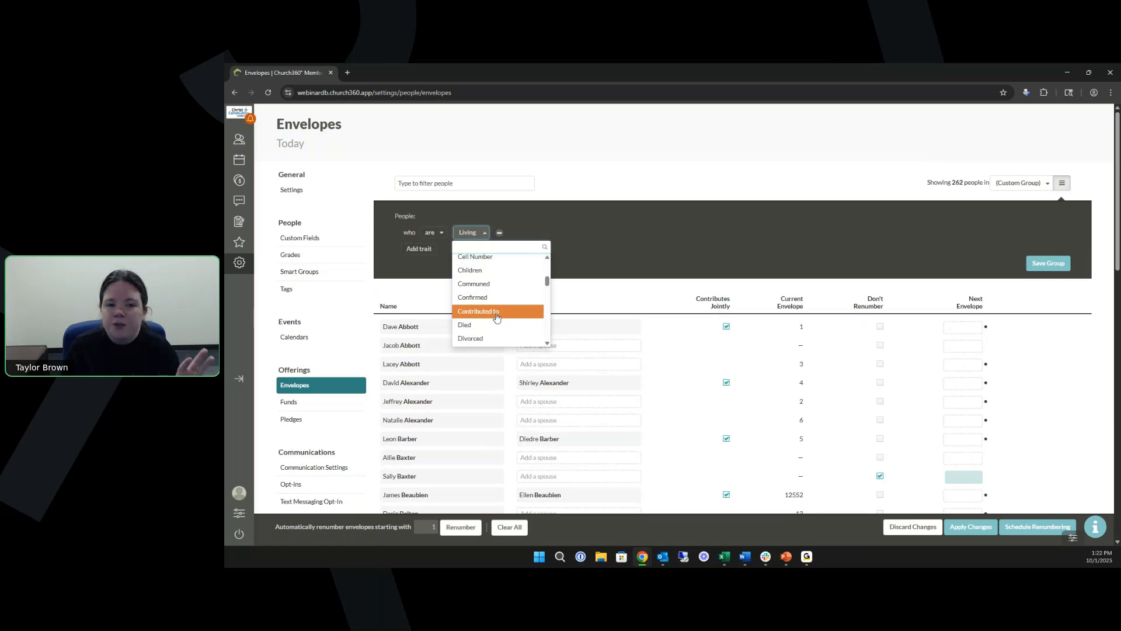
pyautogui.click(496, 317)
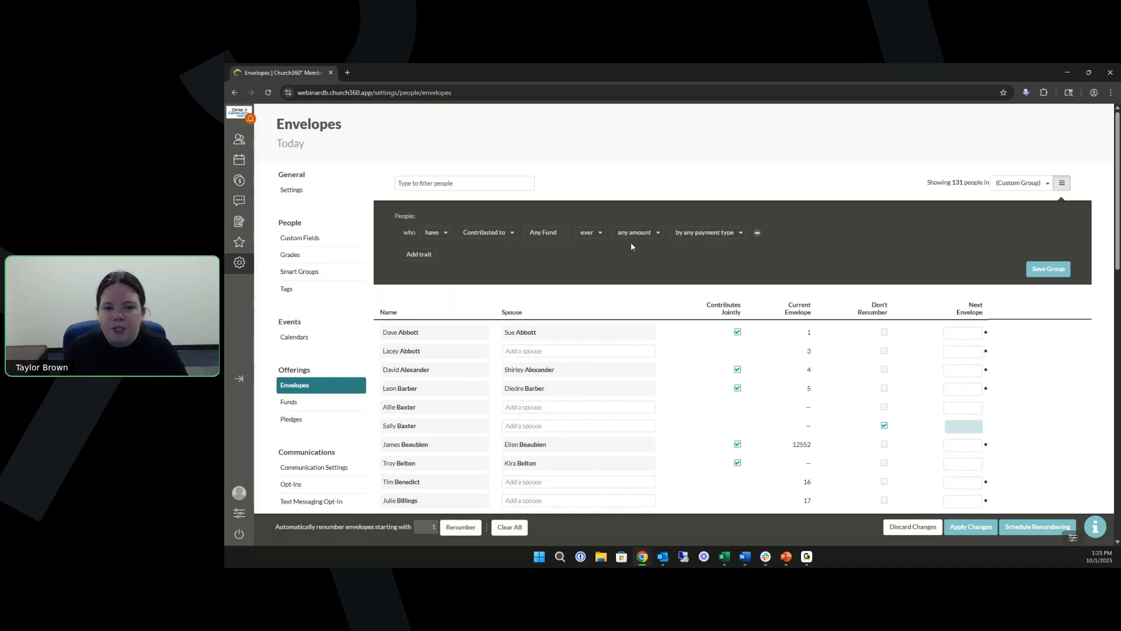
pyautogui.click(590, 234)
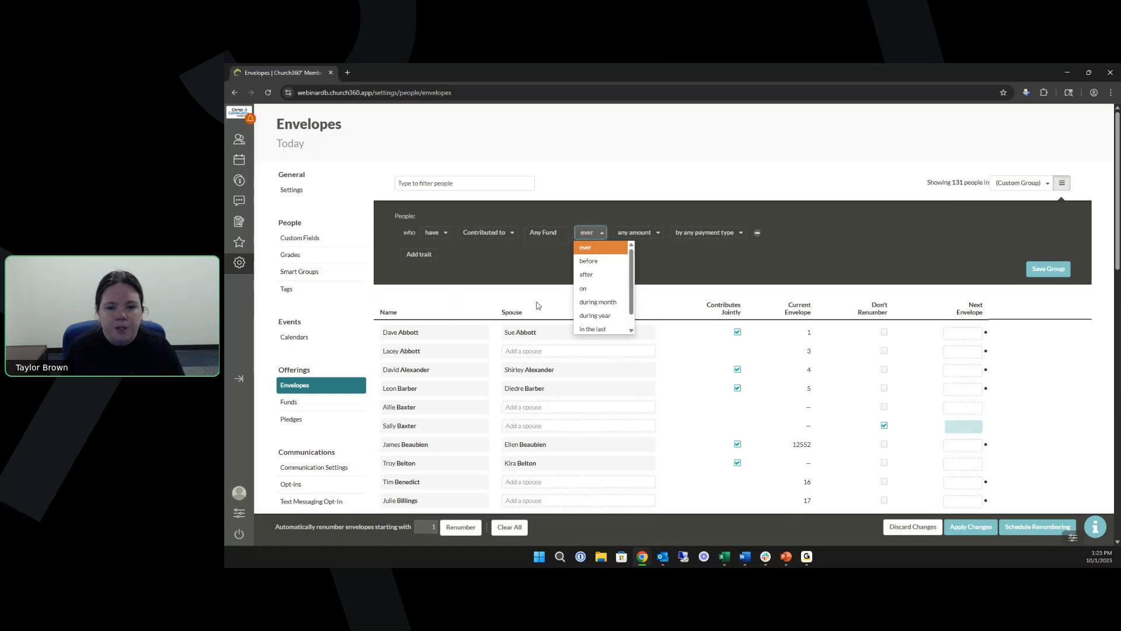
pyautogui.scroll(-1, 589, 324)
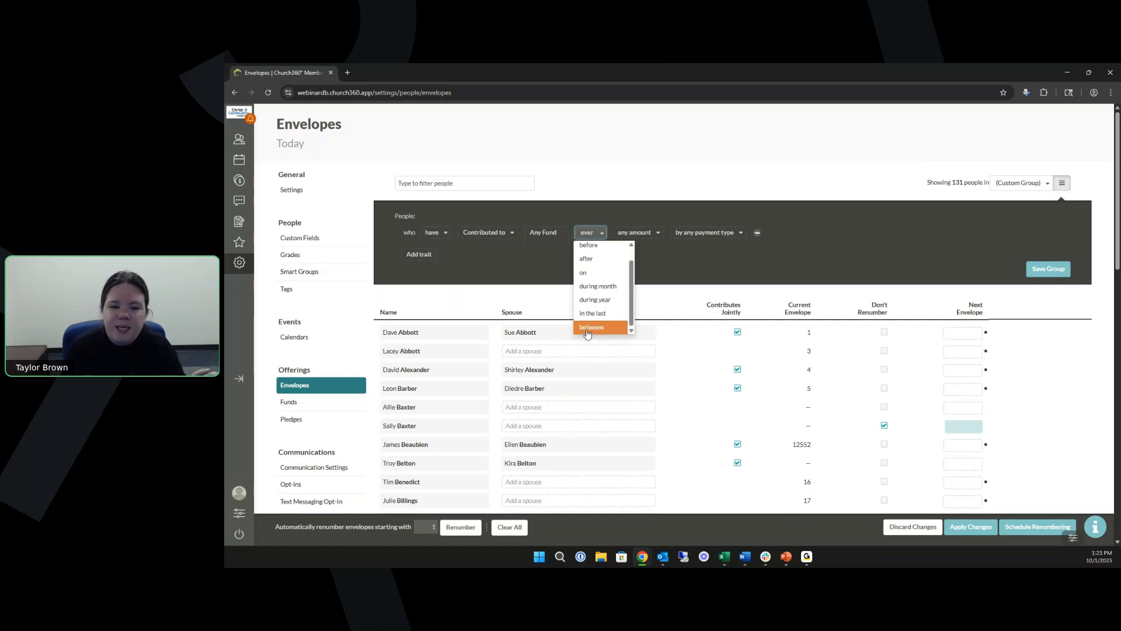
pyautogui.click(589, 301)
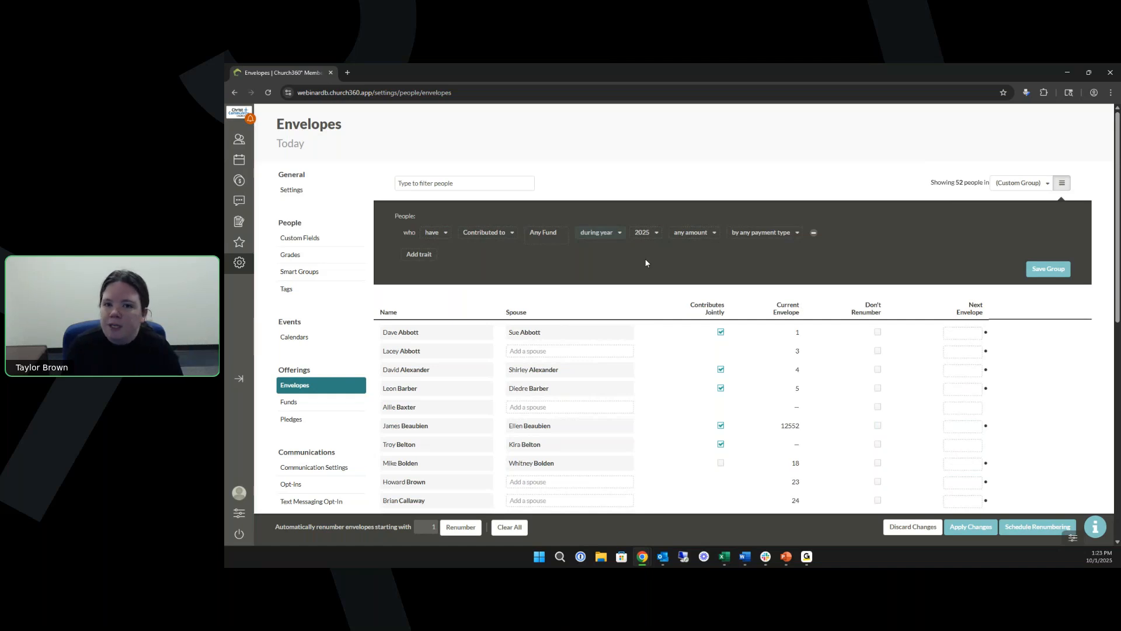
# Step: Check the contribution amount options, and restrict the contribution trait to gifts made by check or cash
pyautogui.click(695, 234)
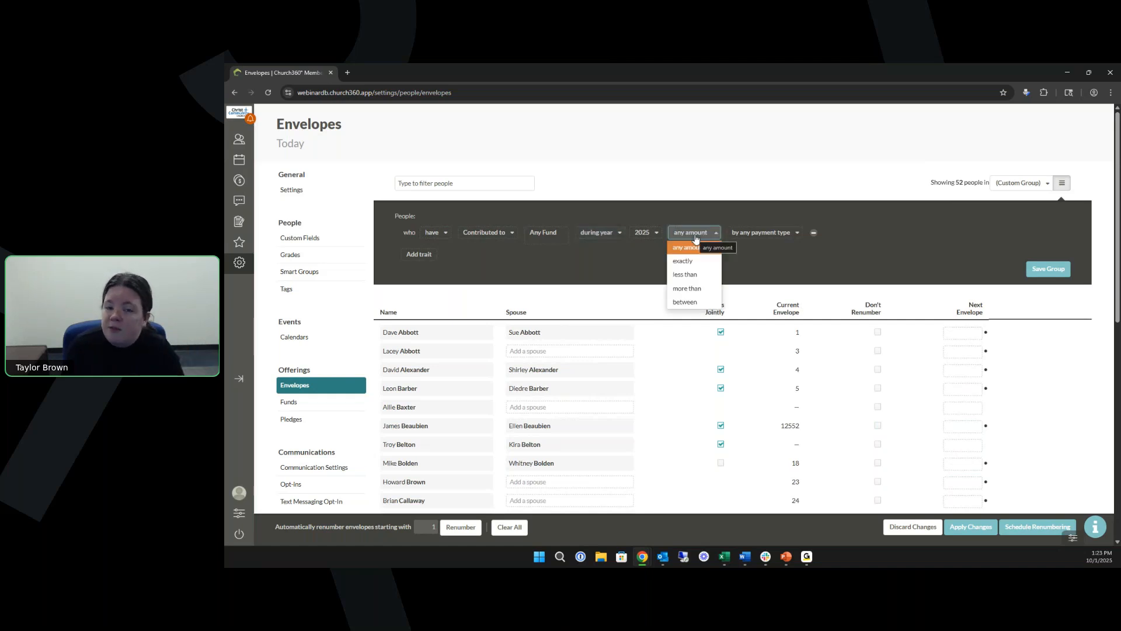
pyautogui.click(757, 248)
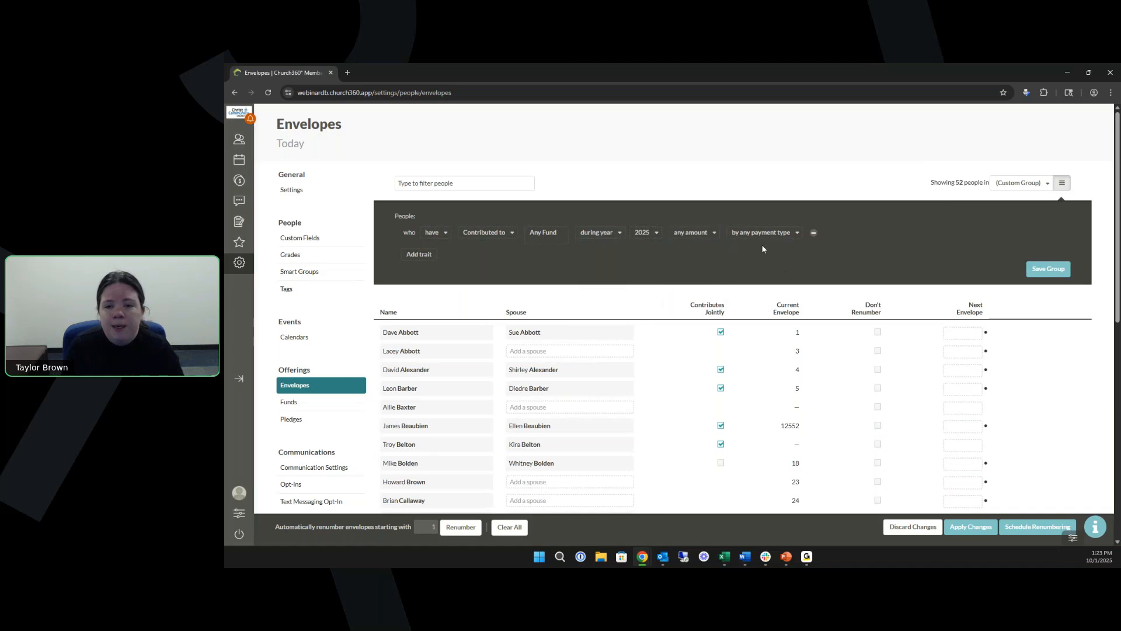
pyautogui.click(757, 238)
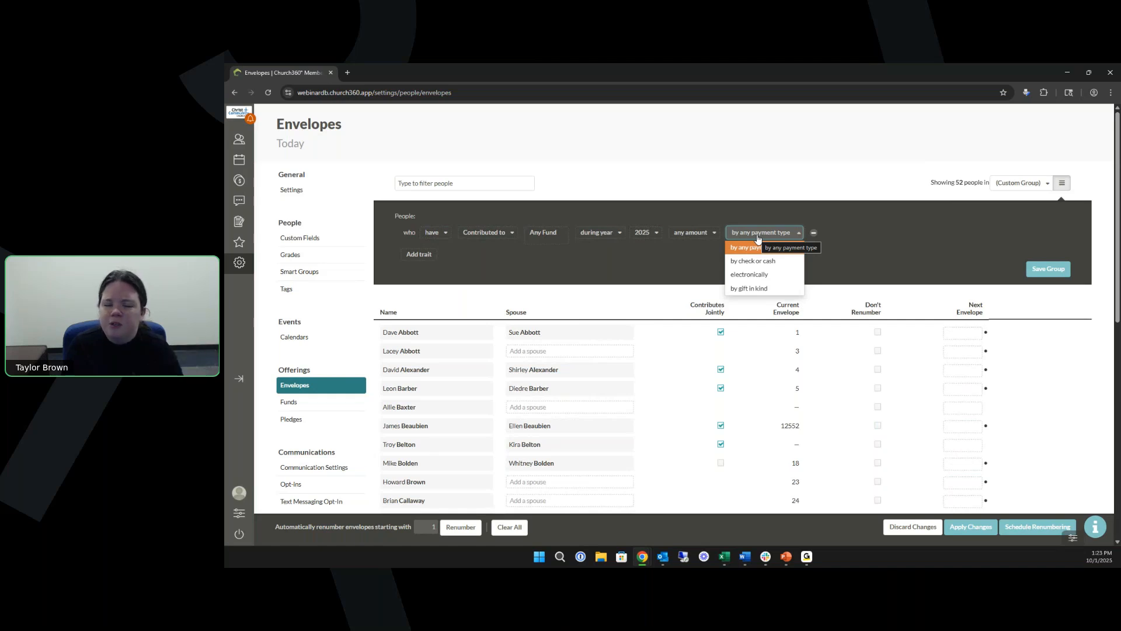
pyautogui.click(758, 262)
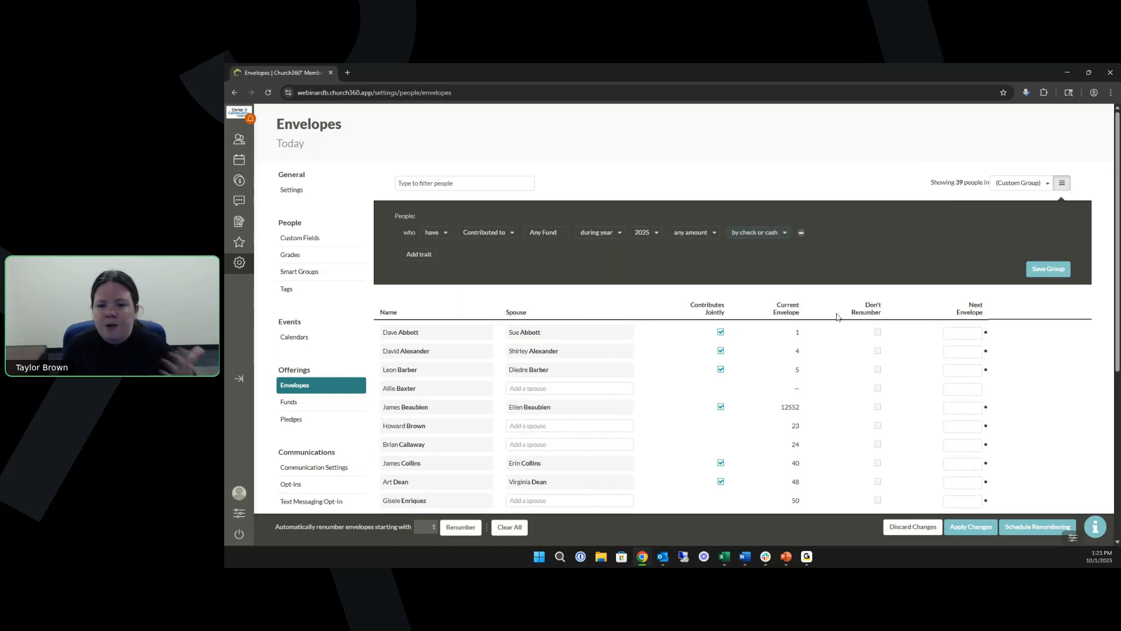
# Step: Automatically renumber the next envelopes of the listed check or cash contributors, starting with 1
pyautogui.click(429, 529)
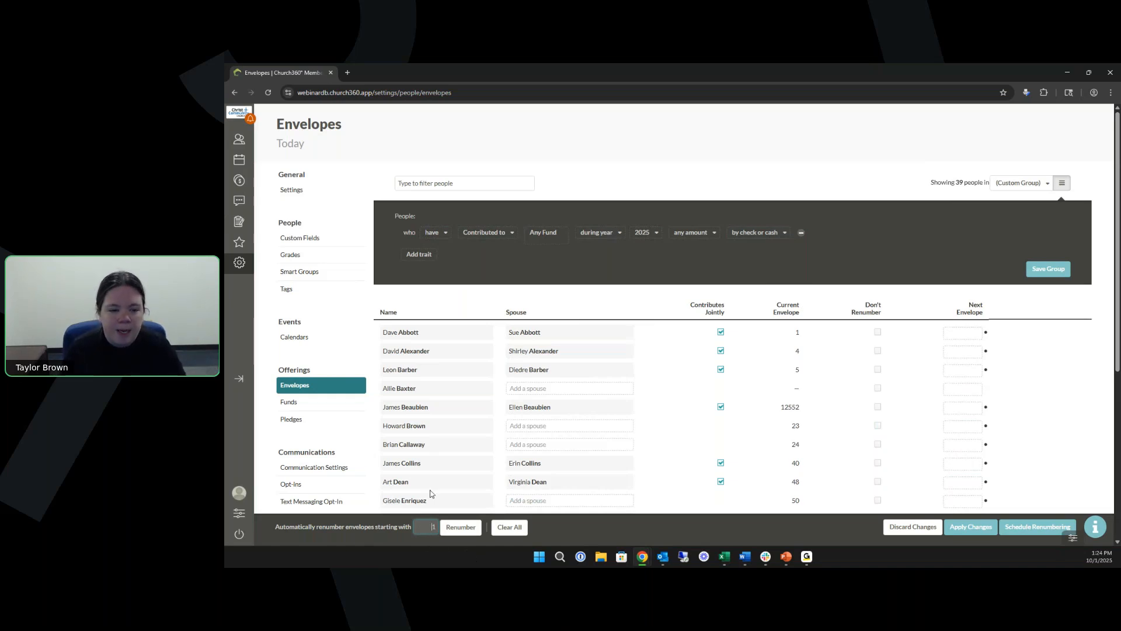
pyautogui.click(460, 528)
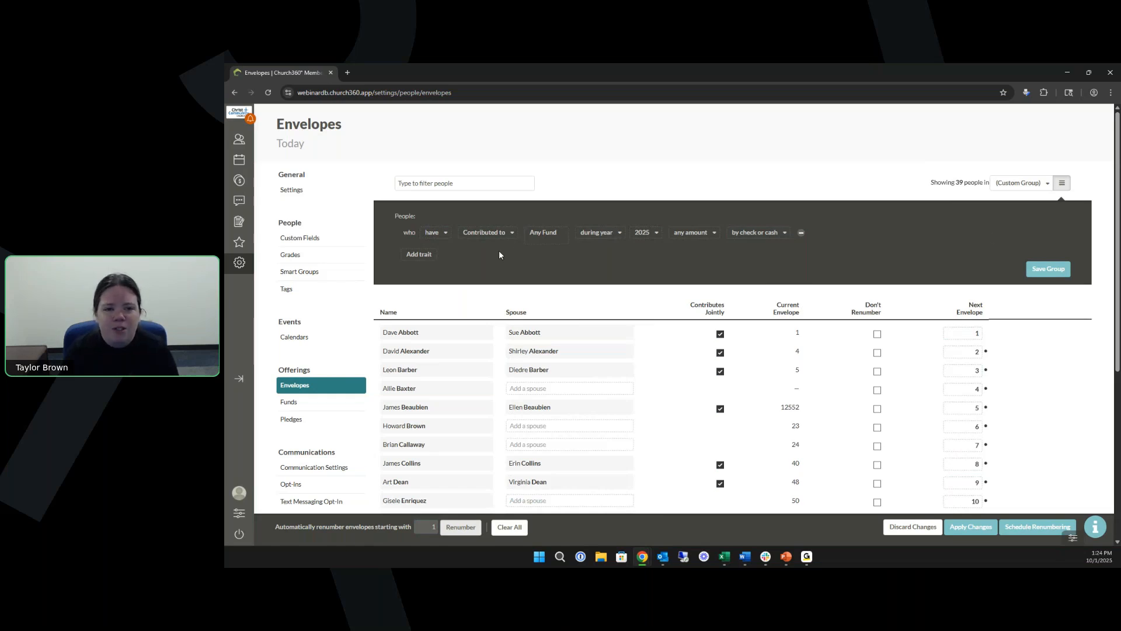
# Step: Switch the 2025 check or cash contribution trait to "have not" and add a second trait for people who have Contributed to Any Fund
pyautogui.click(444, 233)
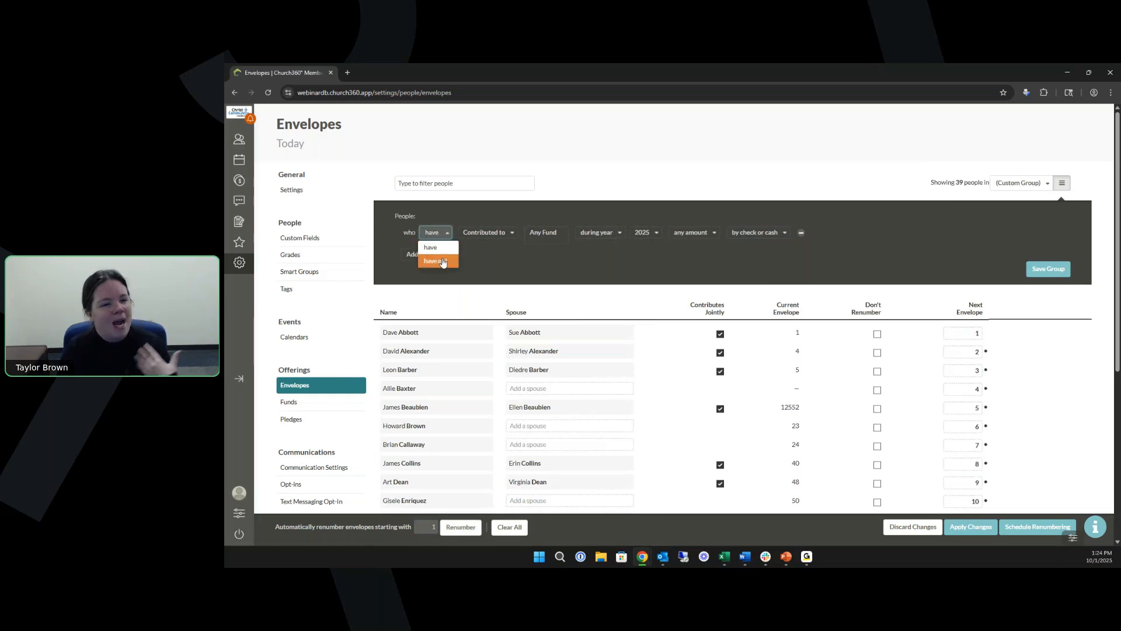
pyautogui.click(442, 261)
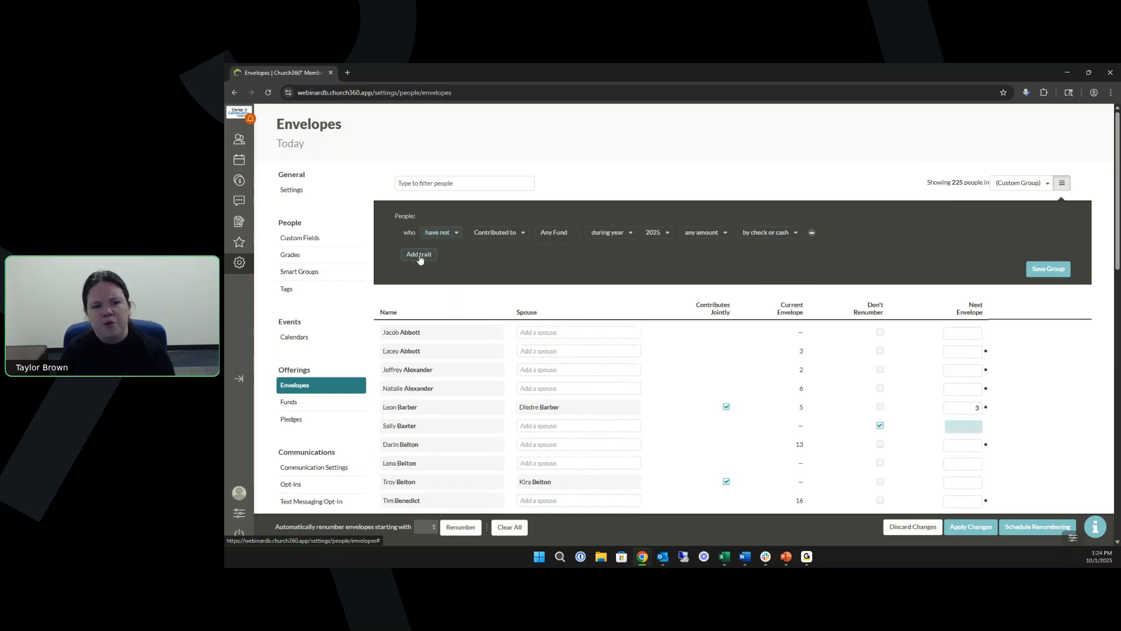
pyautogui.click(420, 255)
pyautogui.scroll(5, 504, 312)
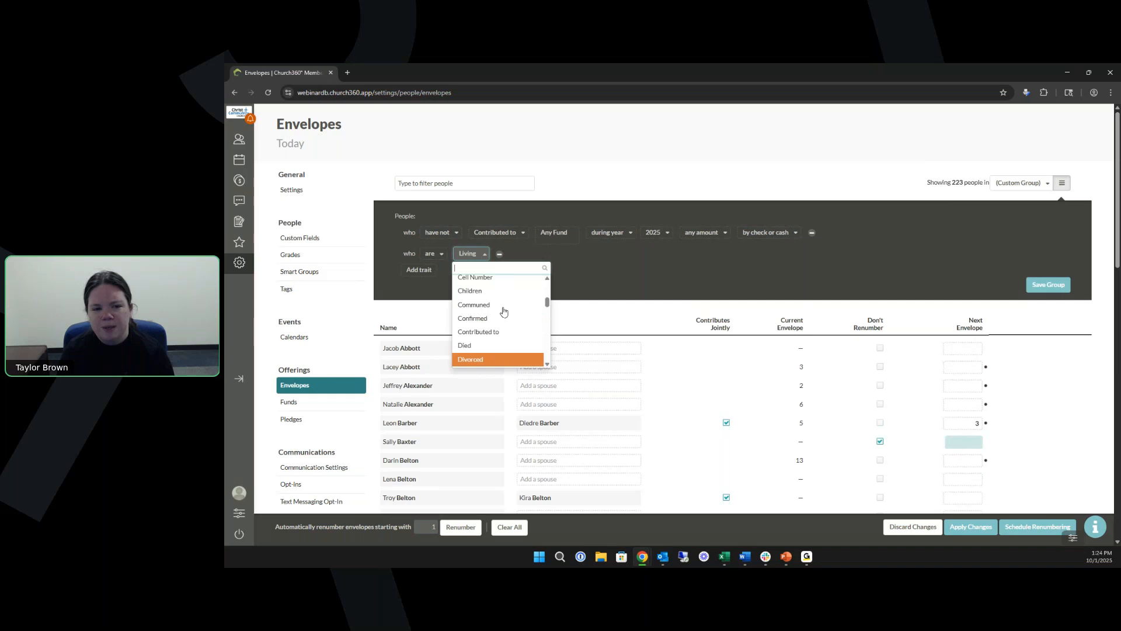
pyautogui.click(490, 331)
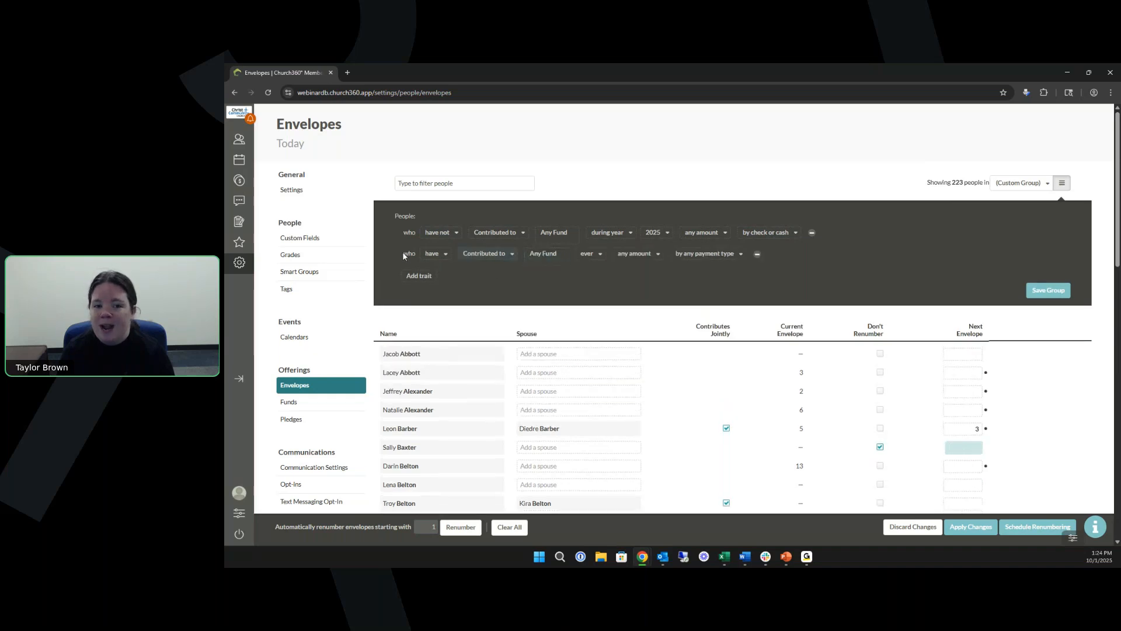
# Step: Restrict the second Contributed to trait to gifts of any amount made electronically in the last 1 years
pyautogui.click(589, 254)
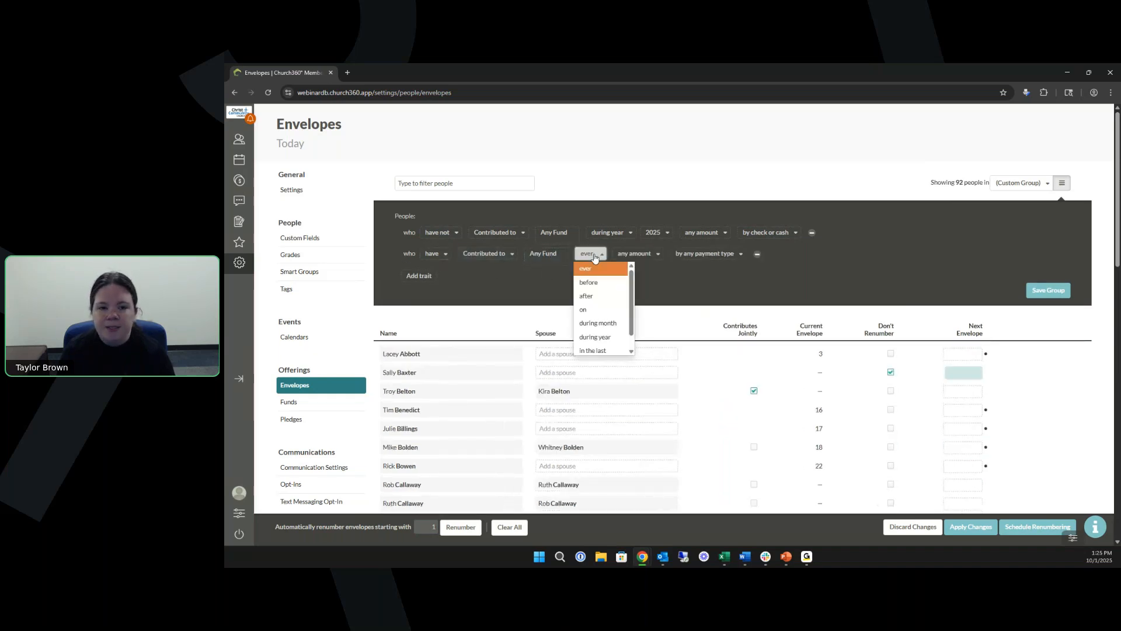
pyautogui.click(595, 350)
pyautogui.click(656, 265)
pyautogui.click(666, 311)
pyautogui.click(639, 251)
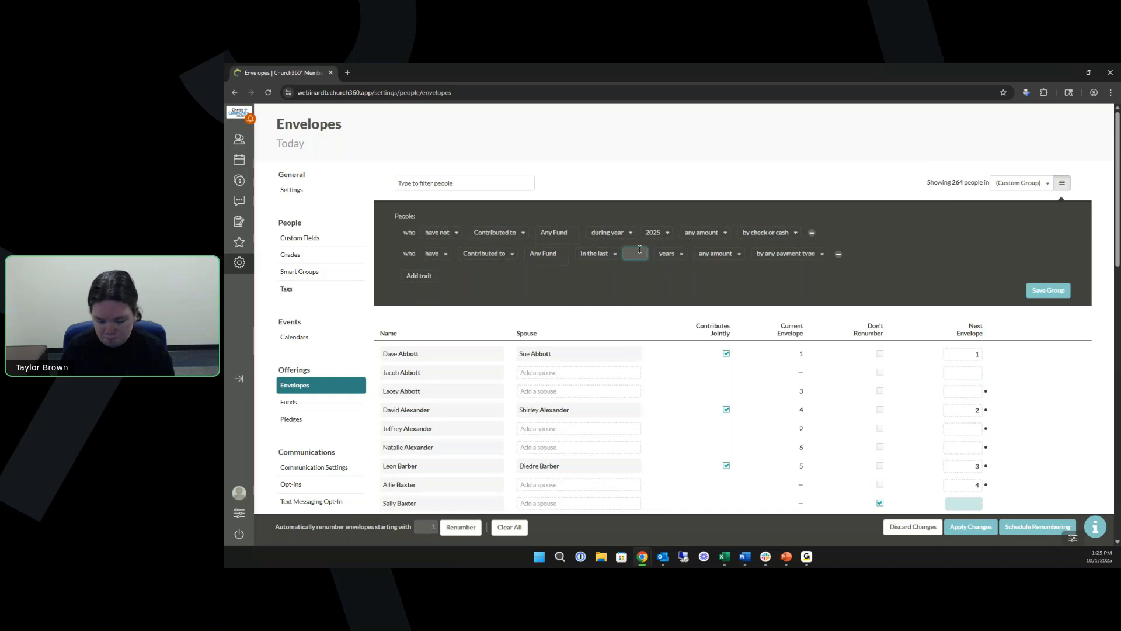
pyautogui.write('1')
pyautogui.click(709, 286)
pyautogui.click(785, 253)
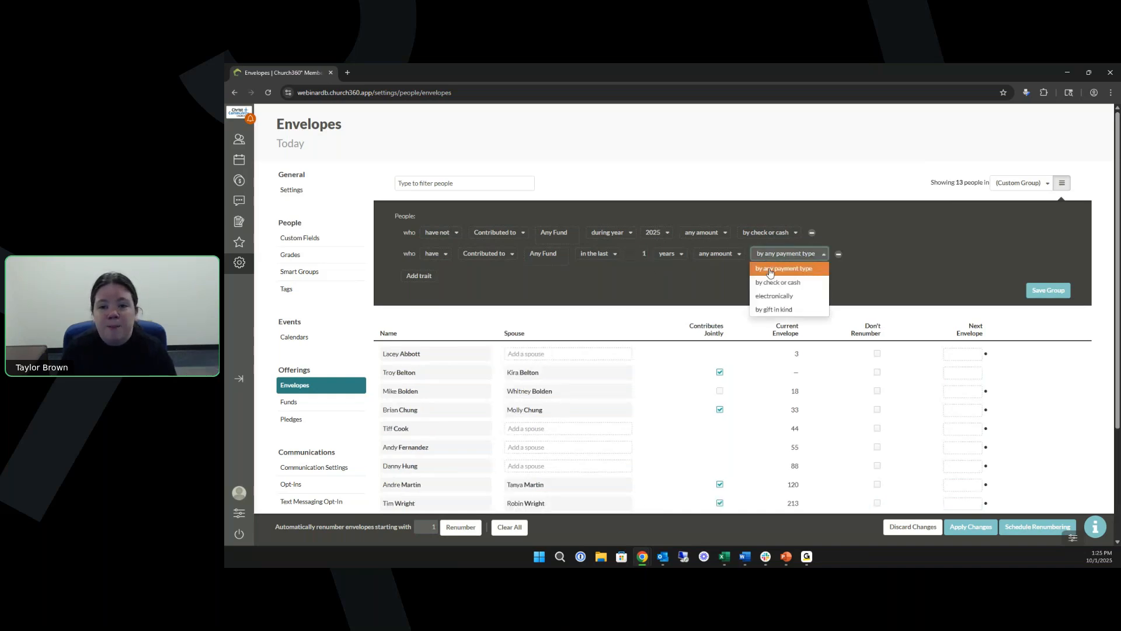
pyautogui.click(772, 292)
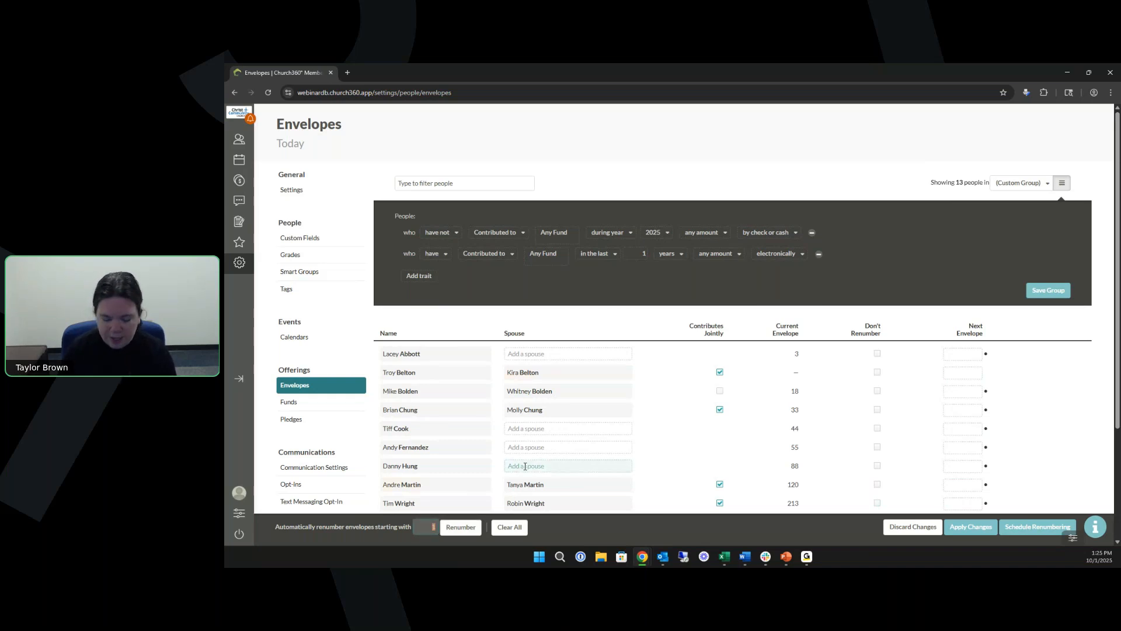
# Step: Automatically renumber the next envelopes of the listed electronic contributors, starting with 400
pyautogui.write('400')
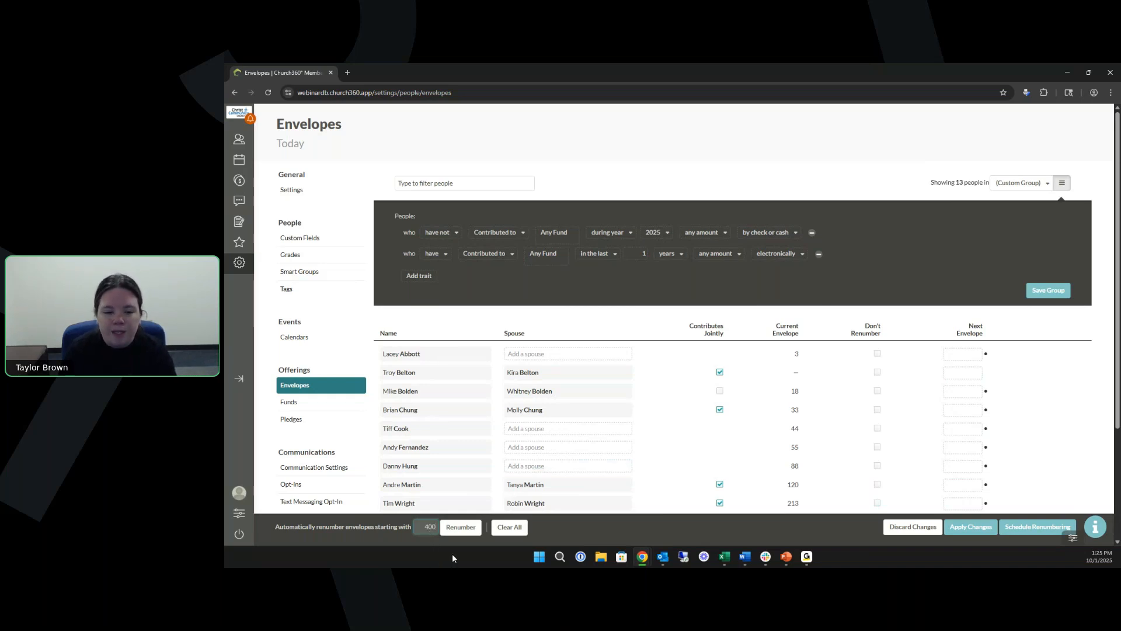
pyautogui.click(452, 532)
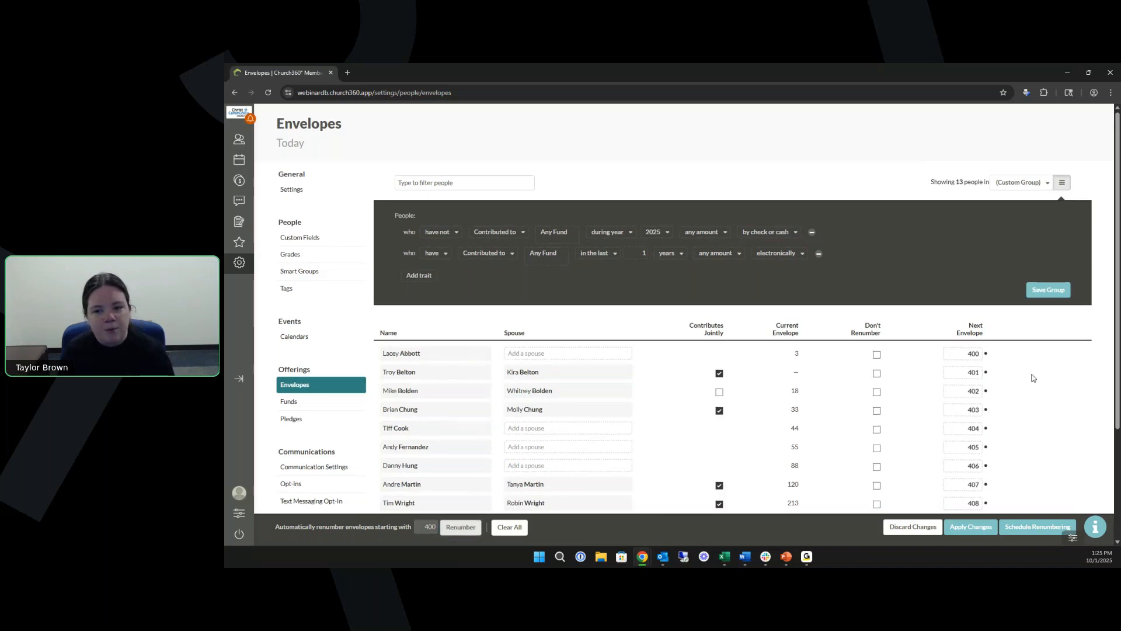
pyautogui.scroll(-3, 1032, 378)
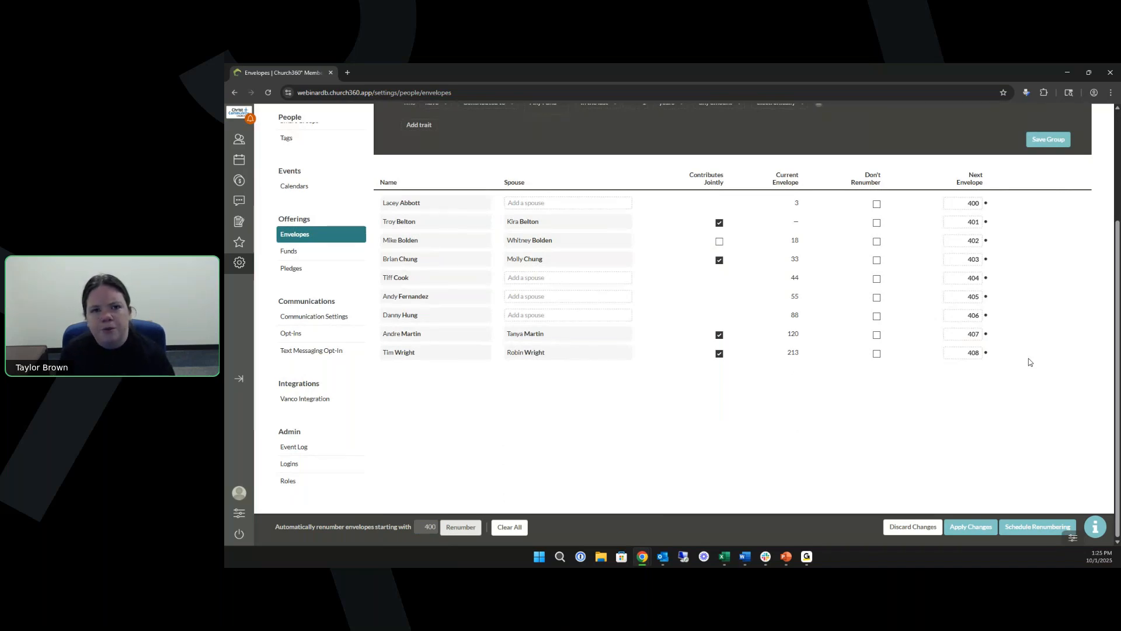
pyautogui.scroll(2, 1030, 366)
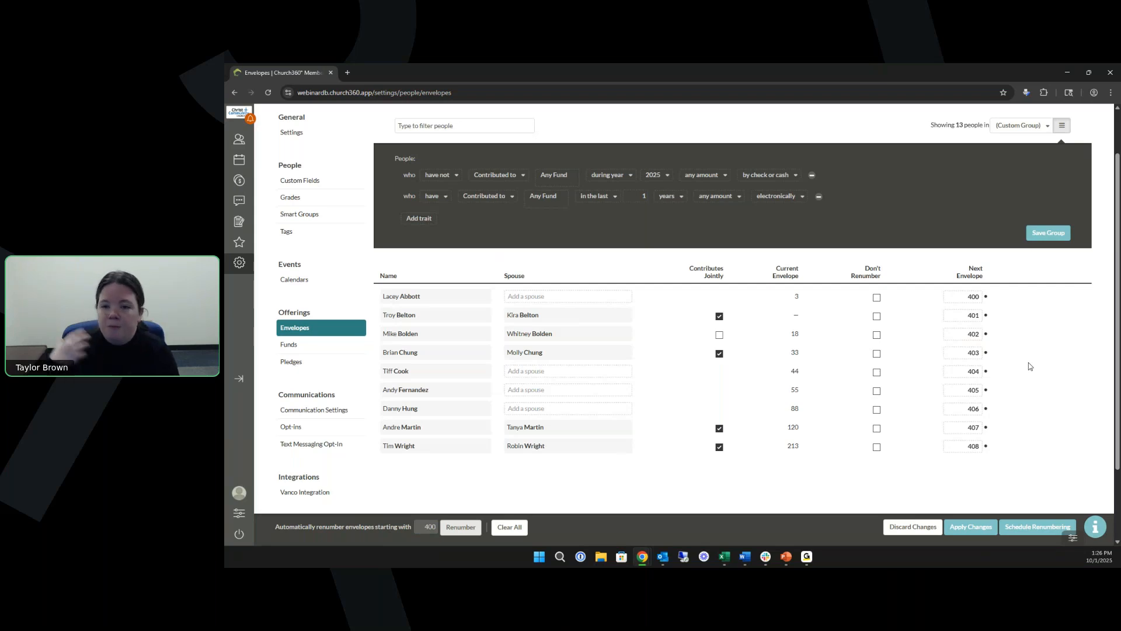
# Step: Switch the envelope list back to Everyone and hide the trait filters
pyautogui.click(1021, 131)
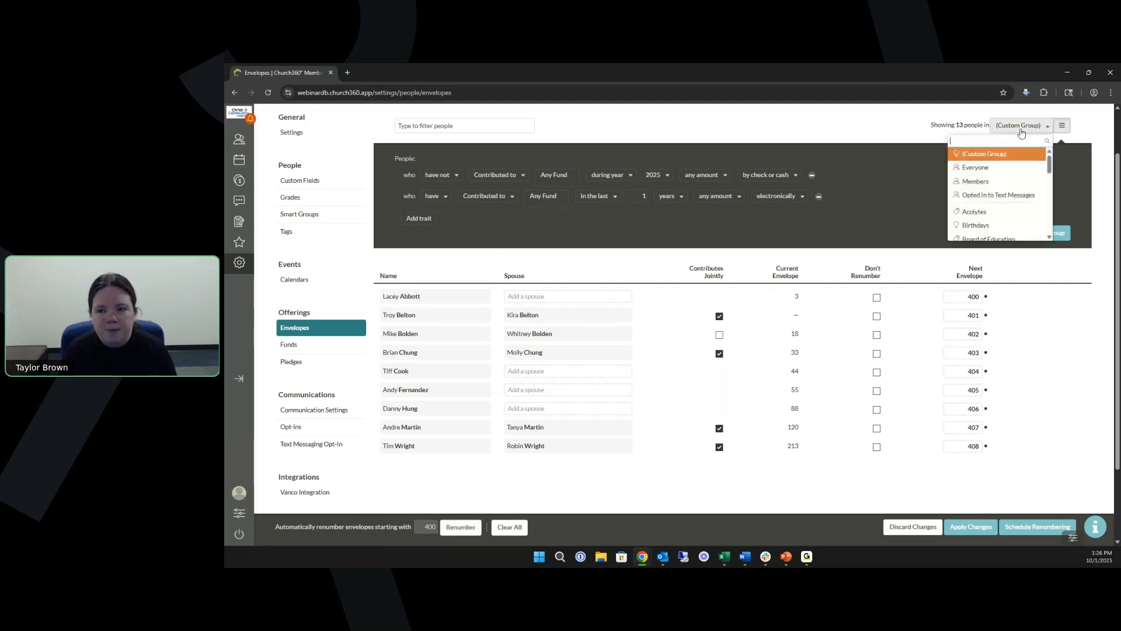
pyautogui.click(987, 168)
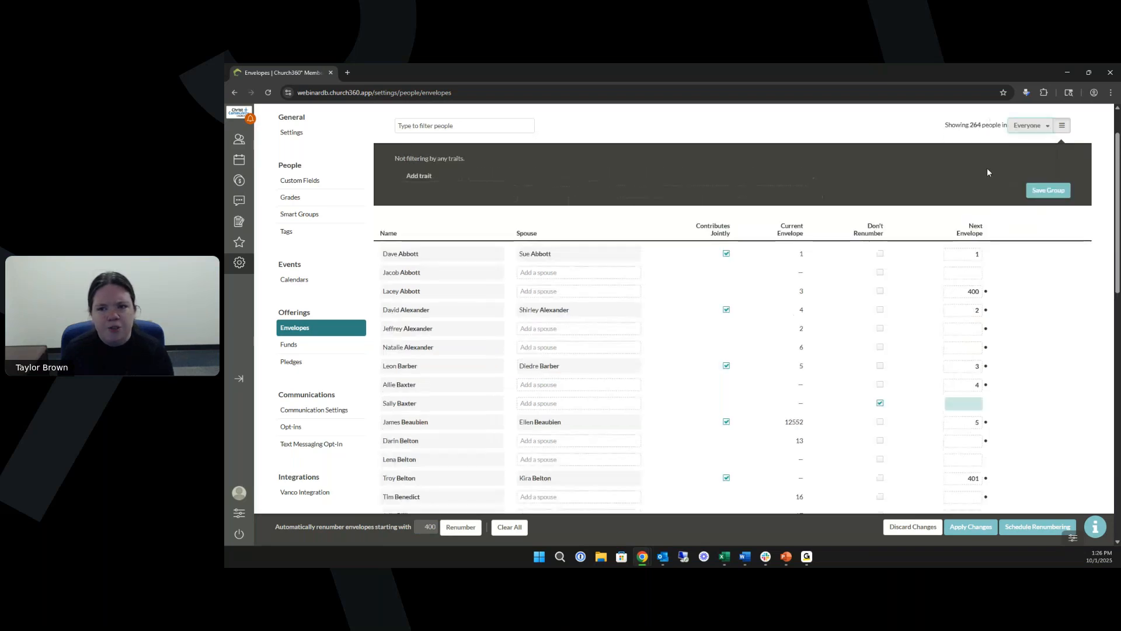
pyautogui.click(1063, 127)
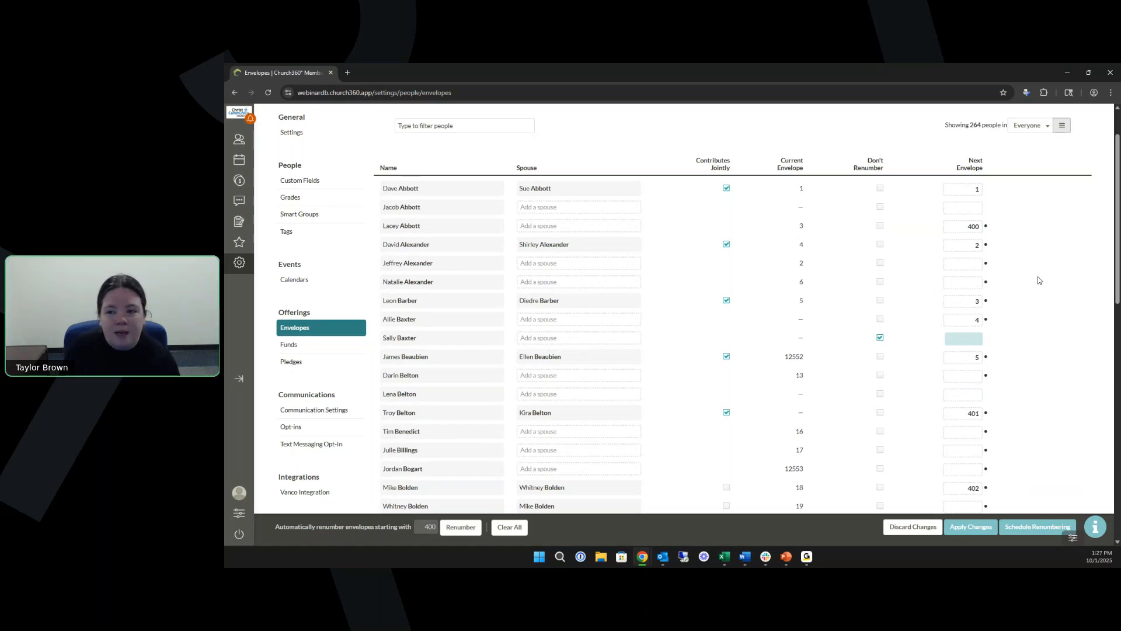
# Step: Try to assign the already used next envelope 2 to the person whose current envelope is 2, and clear the entry
pyautogui.click(960, 265)
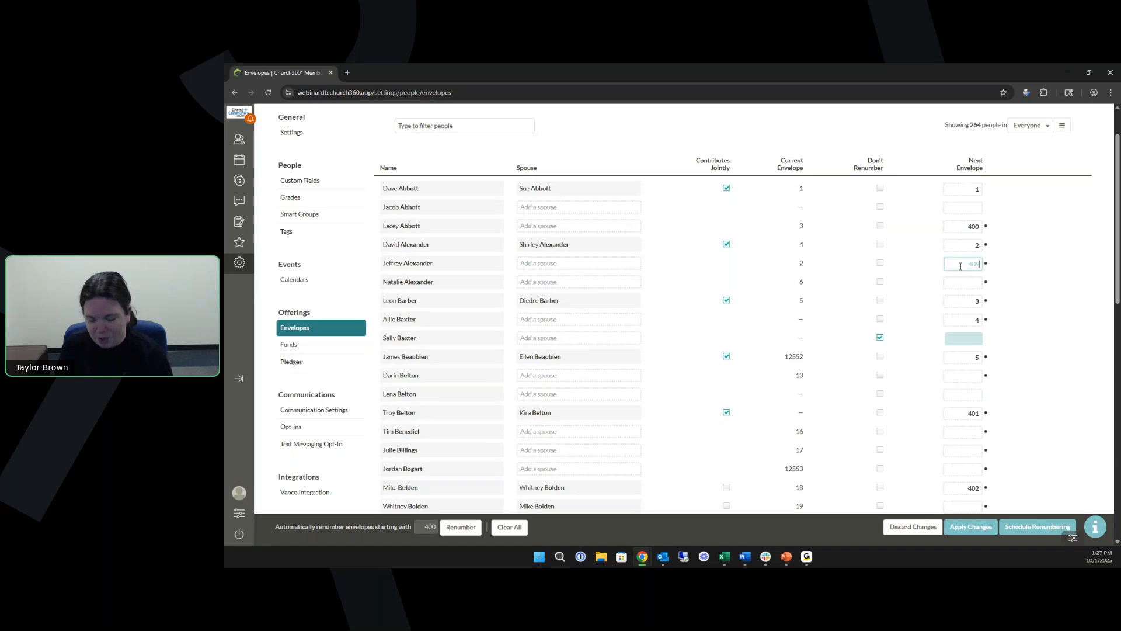
pyautogui.write('2')
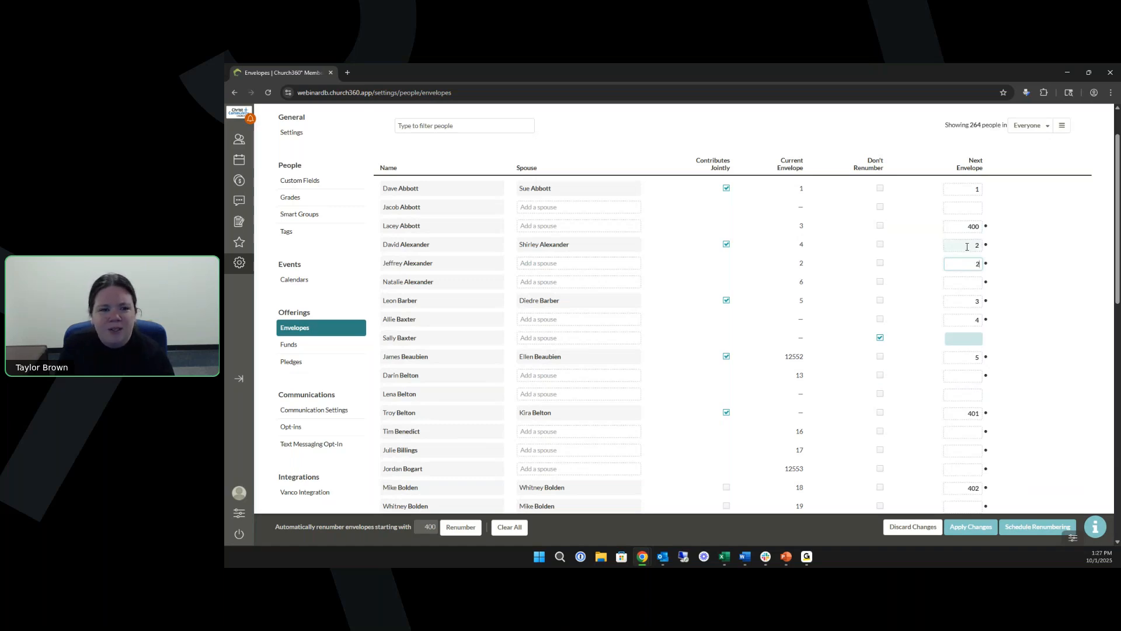
pyautogui.click(1051, 292)
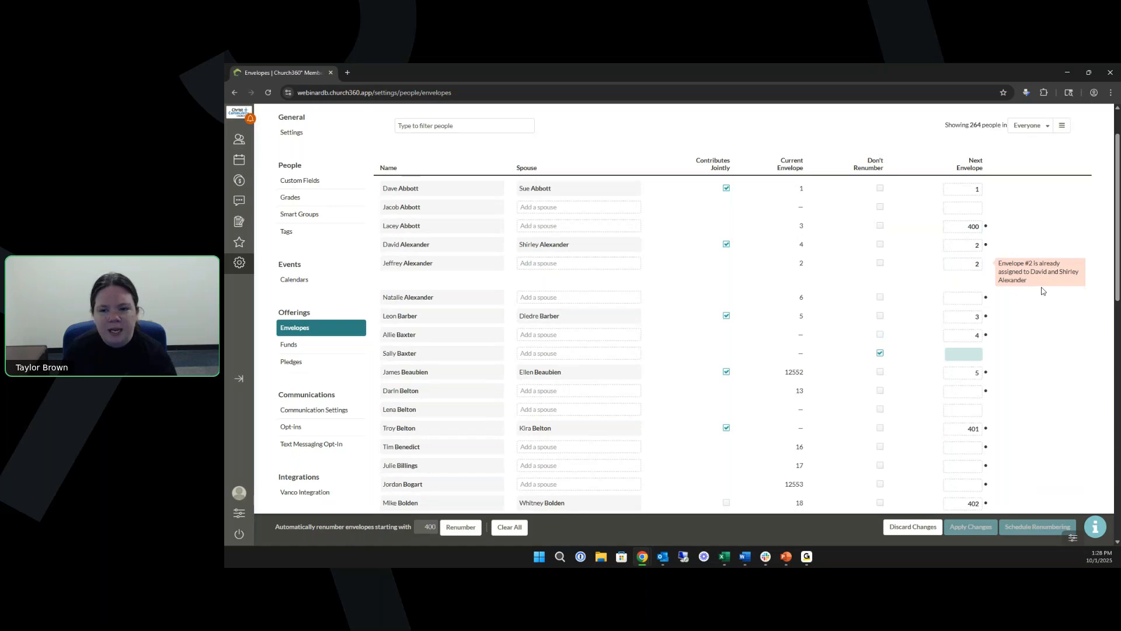
pyautogui.moveTo(960, 263); pyautogui.dragTo(1034, 264)
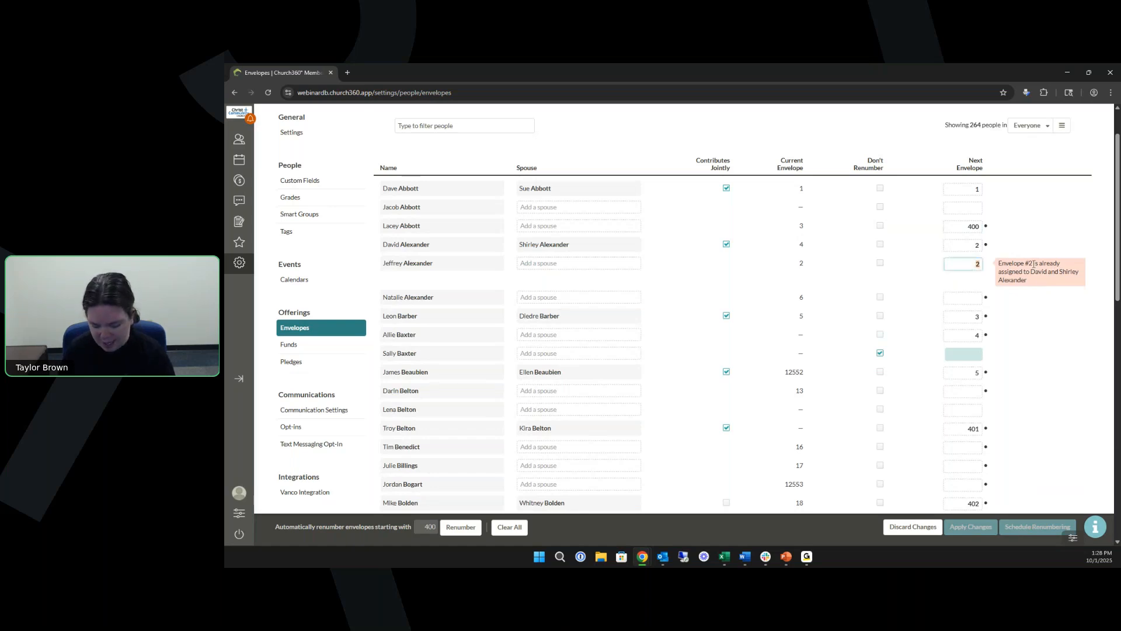
pyautogui.press('BackSpace')
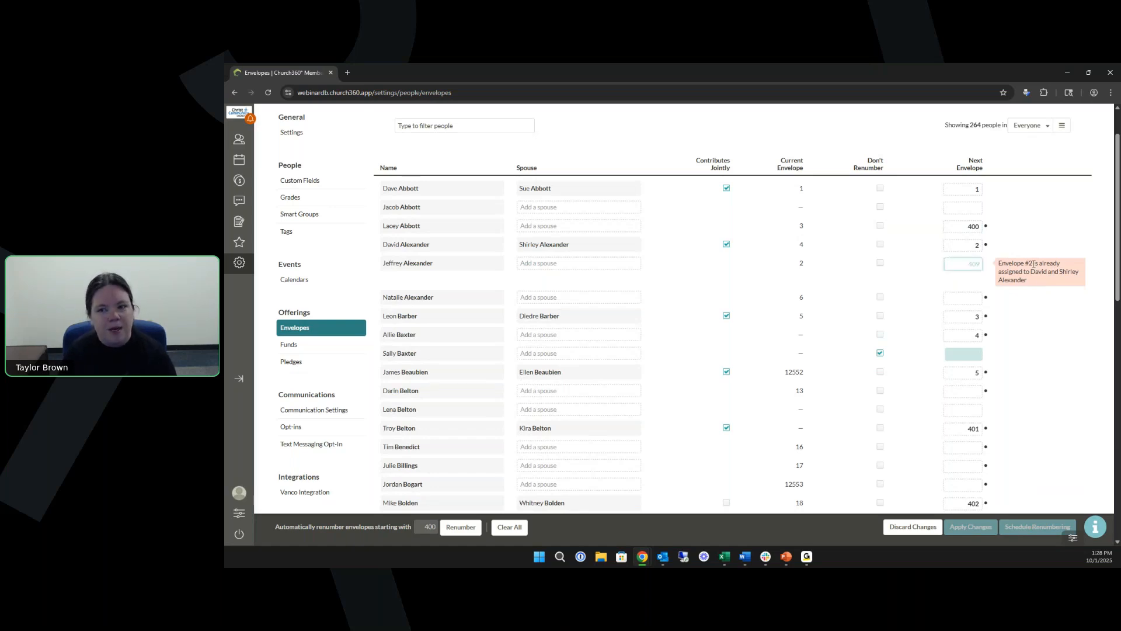
pyautogui.click(1040, 321)
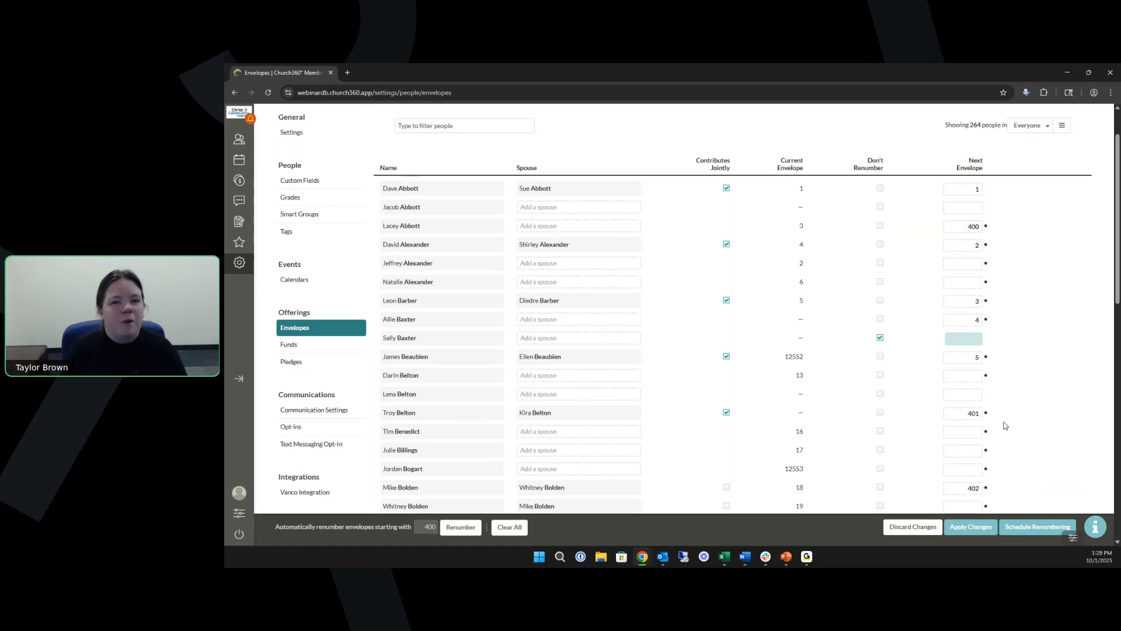
# Step: Review the next envelope numbers for everyone and schedule the renumbering for Jan 18, 2026
pyautogui.scroll(-1, 1000, 309)
pyautogui.scroll(-10, 1000, 309)
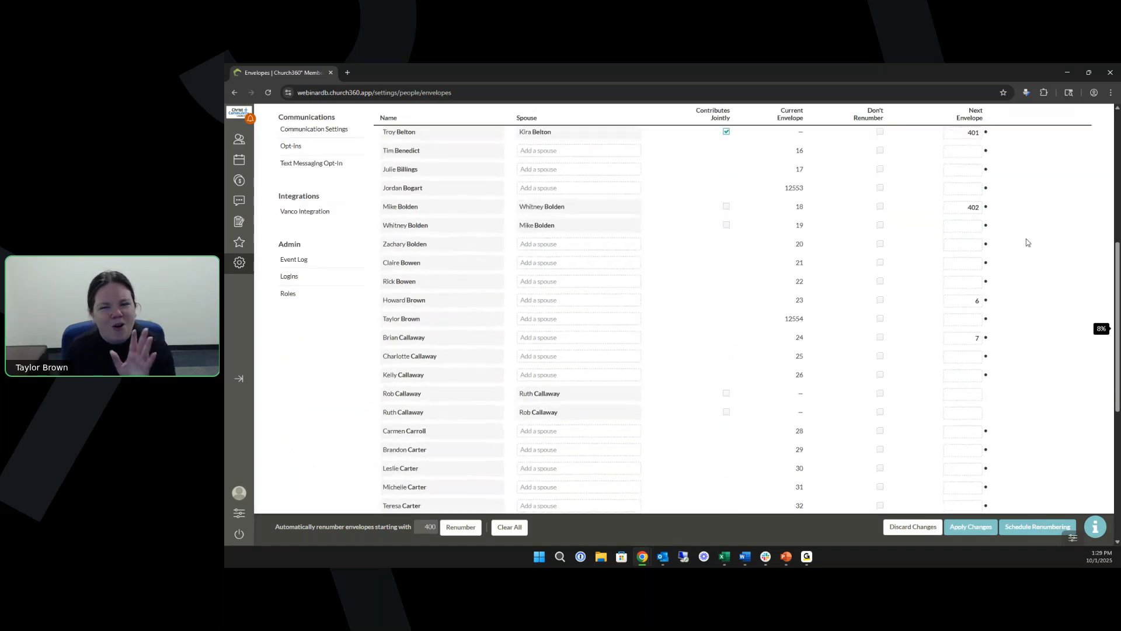
pyautogui.scroll(-8, 1051, 339)
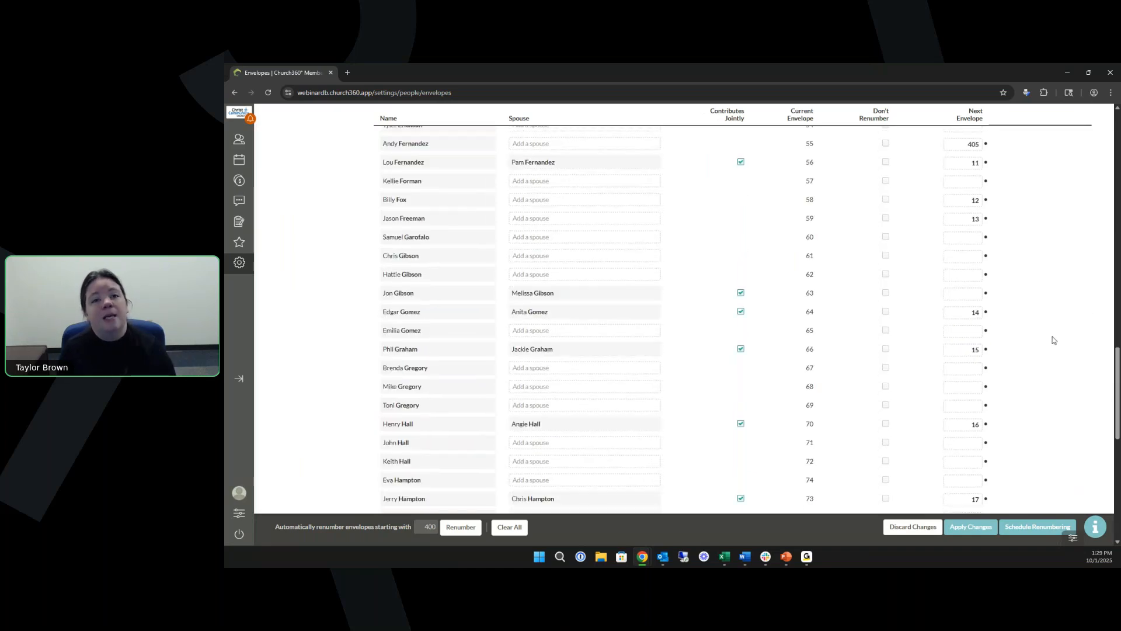
pyautogui.scroll(18, 1053, 340)
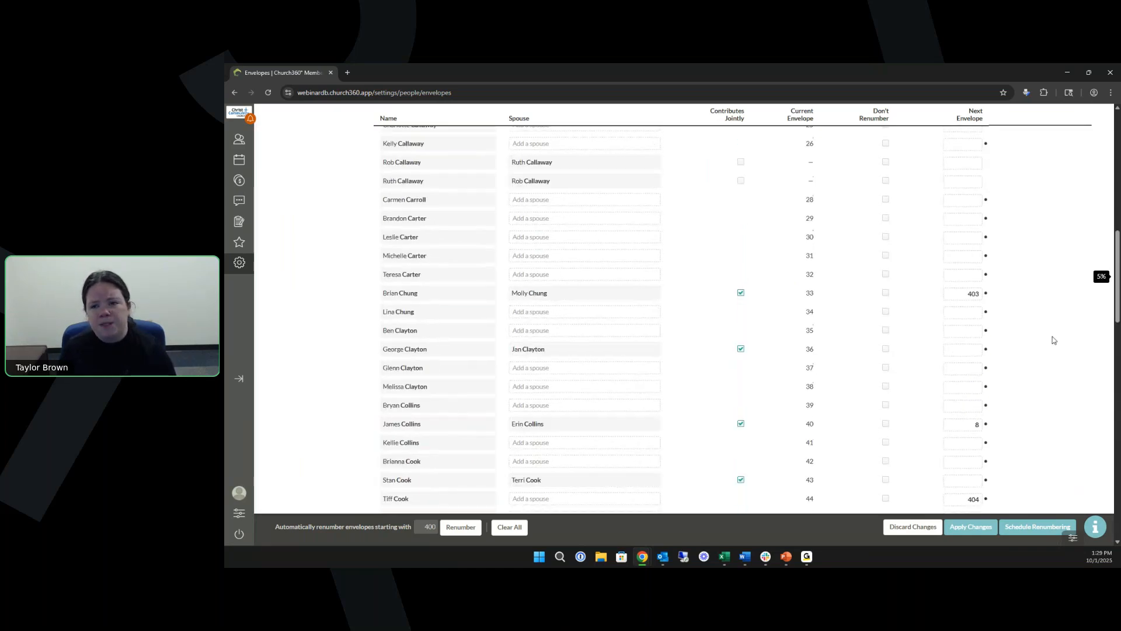
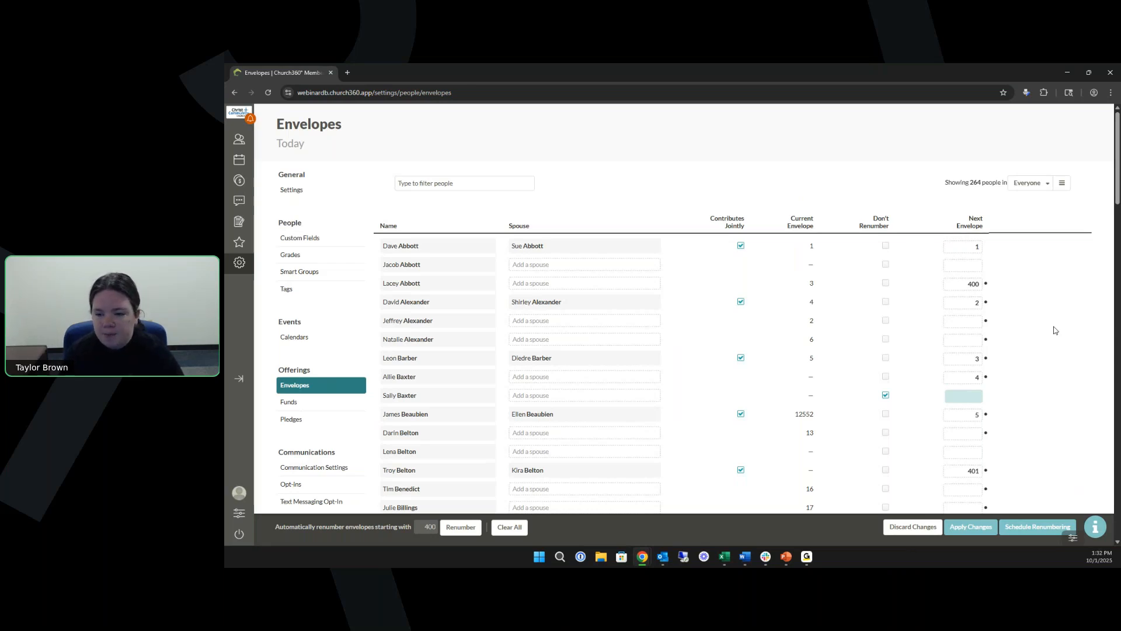
pyautogui.click(1034, 527)
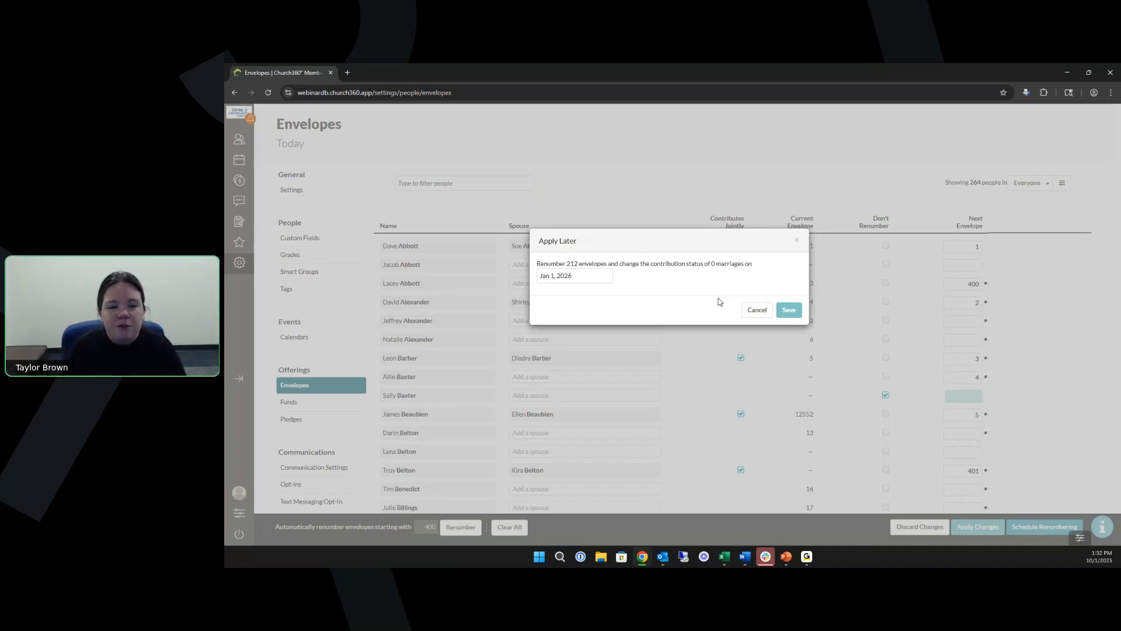
pyautogui.click(581, 276)
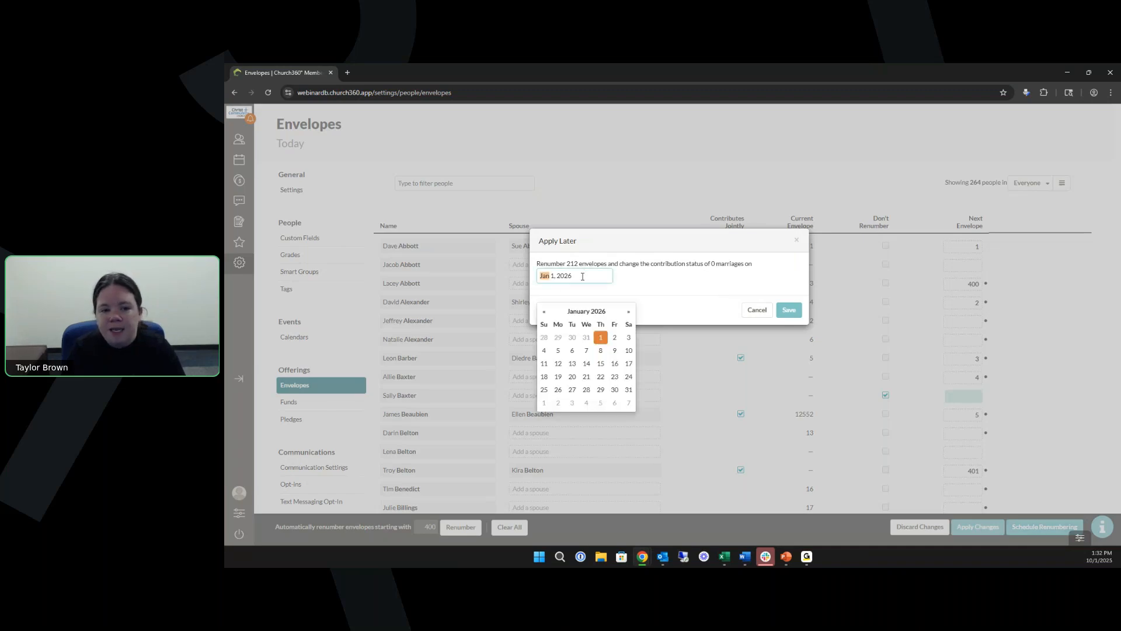
pyautogui.click(544, 378)
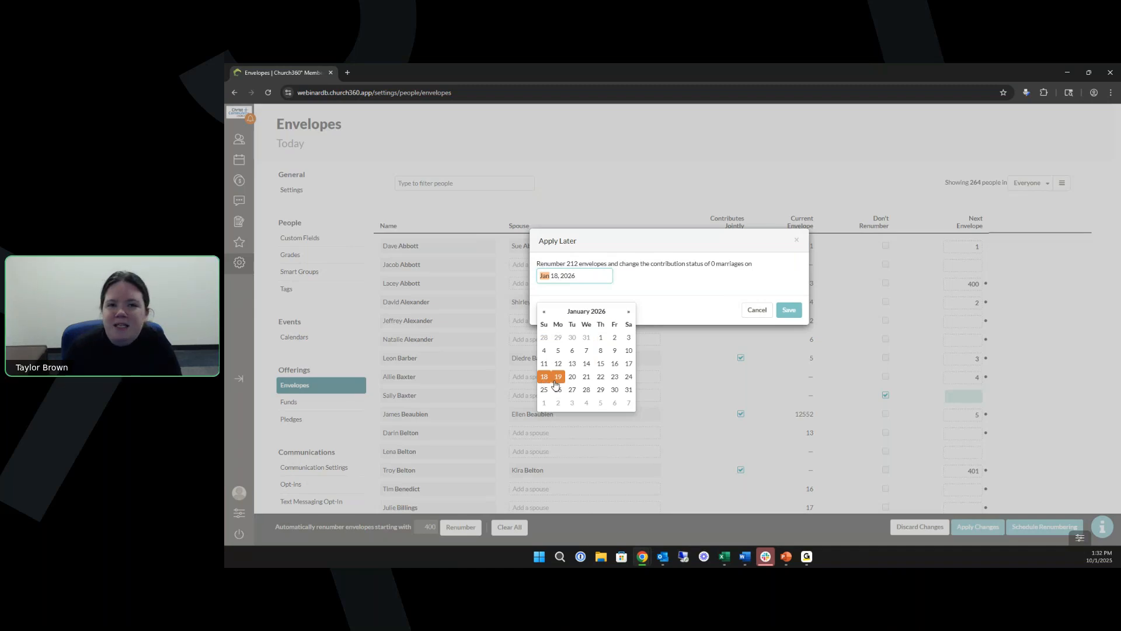
pyautogui.click(660, 301)
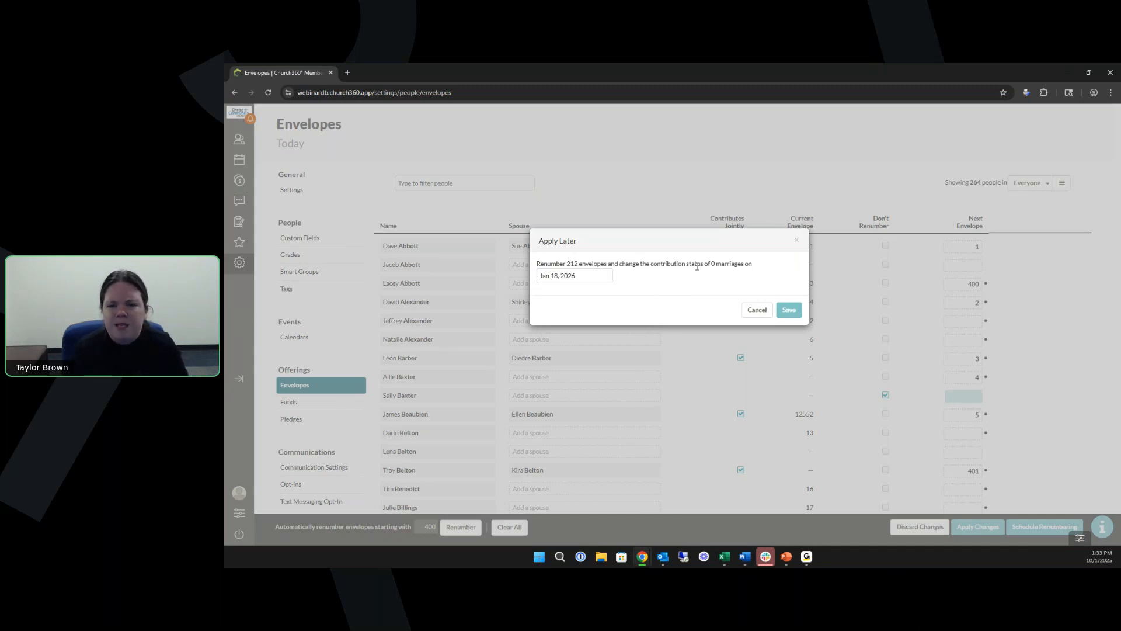
pyautogui.click(789, 310)
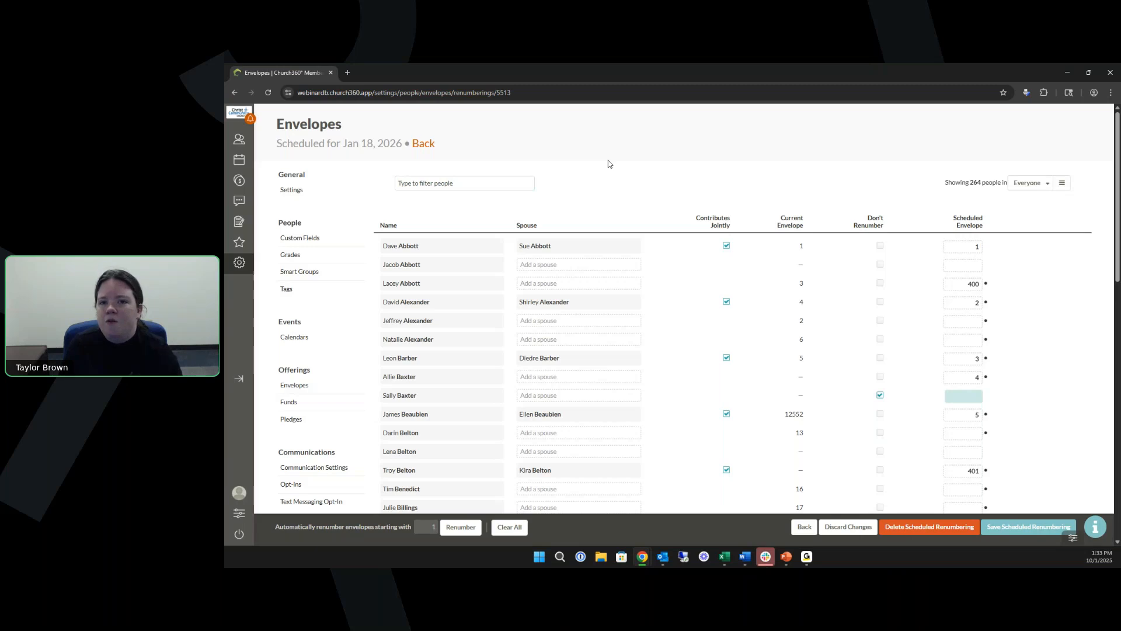
# Step: Show the Givers list of the People records, sorted by next envelope number in ascending order
pyautogui.click(241, 145)
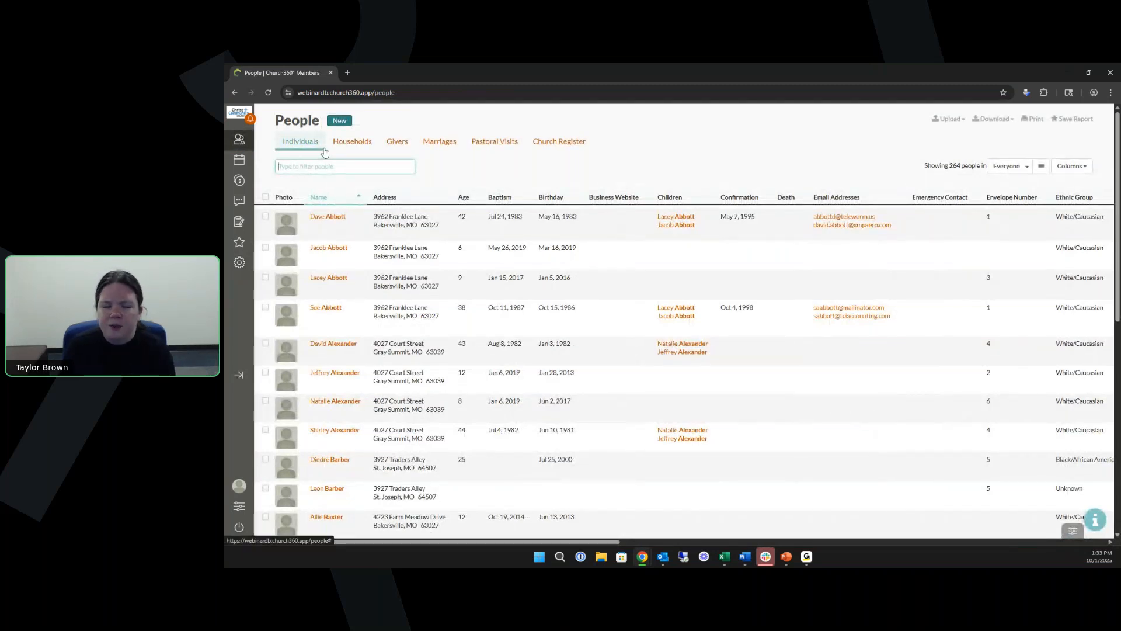
pyautogui.click(395, 150)
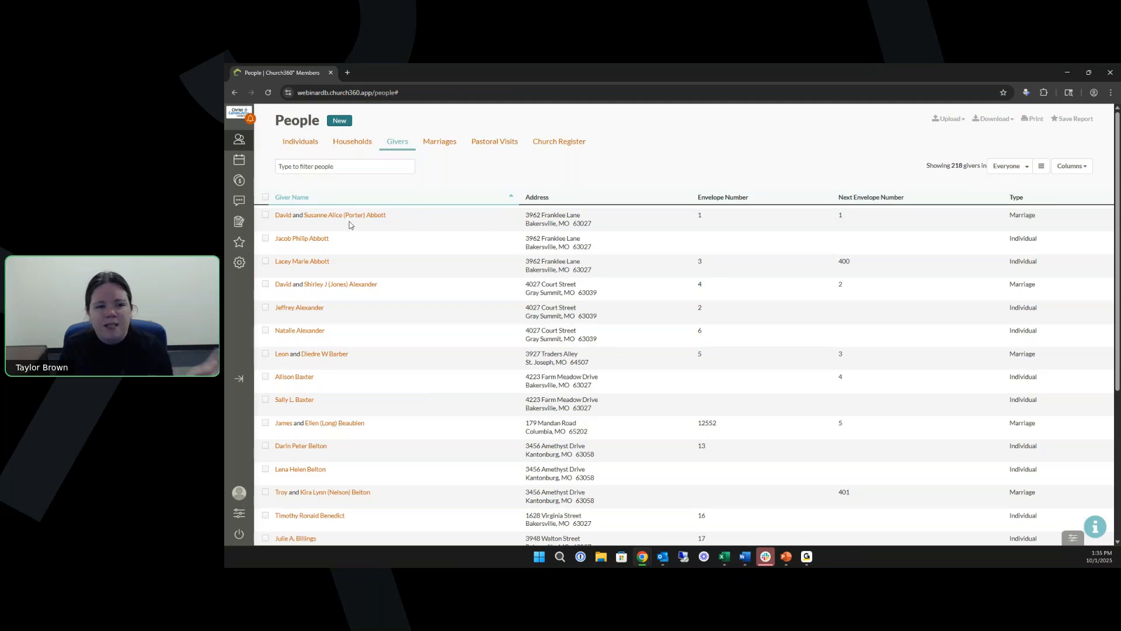
pyautogui.click(860, 198)
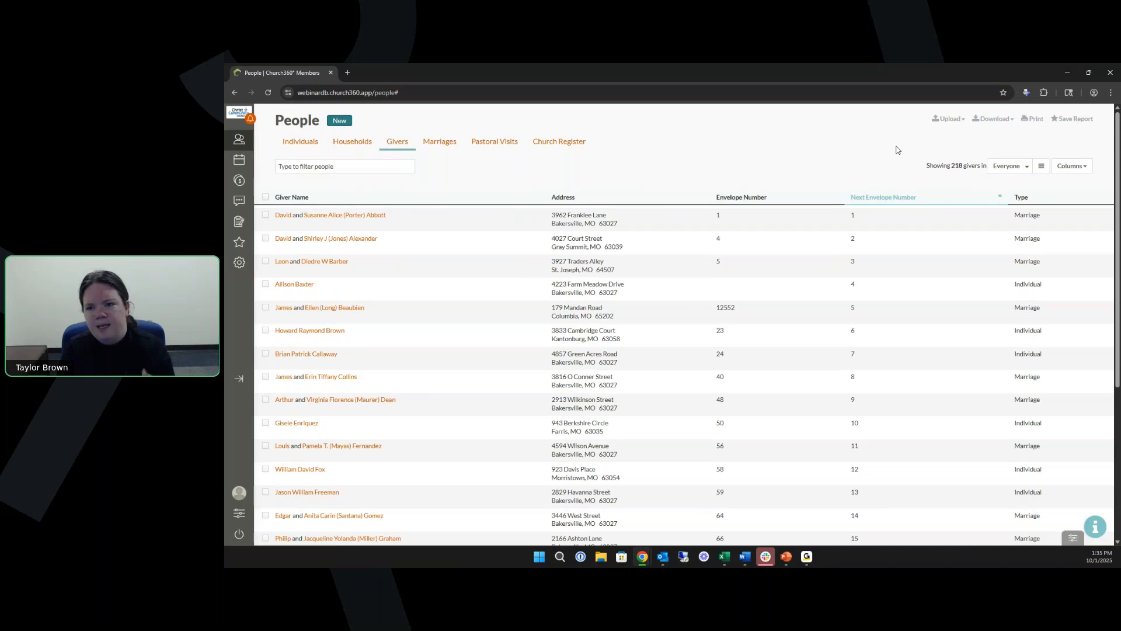
# Step: Filter the givers by trait to people who have an Envelope Number less than 400
pyautogui.click(1040, 171)
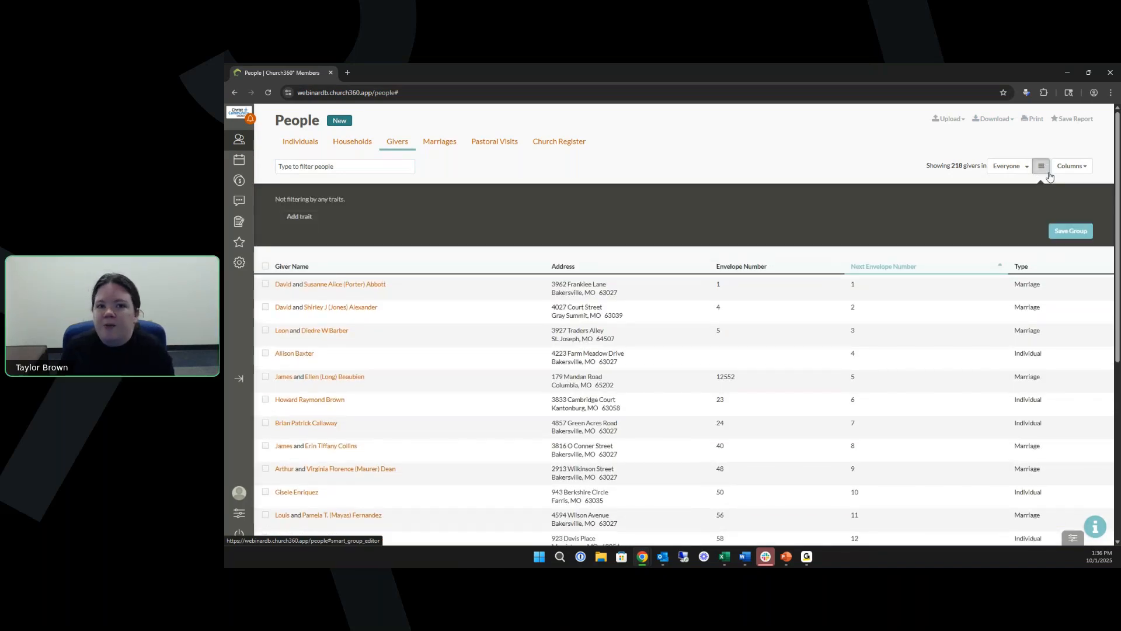
pyautogui.click(309, 219)
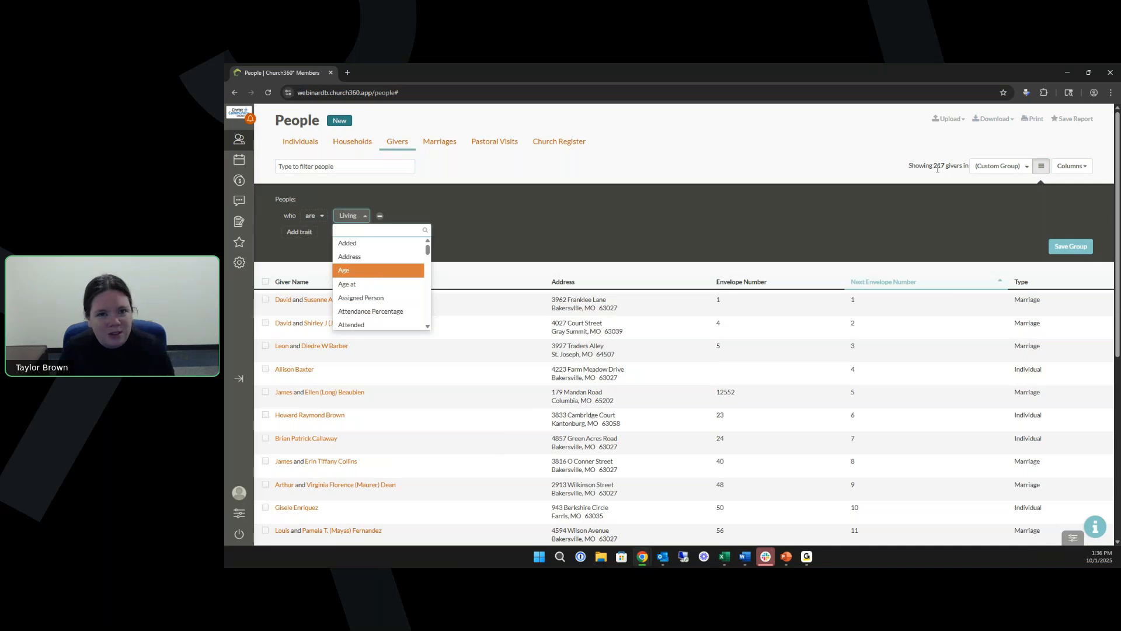
pyautogui.scroll(-3, 367, 298)
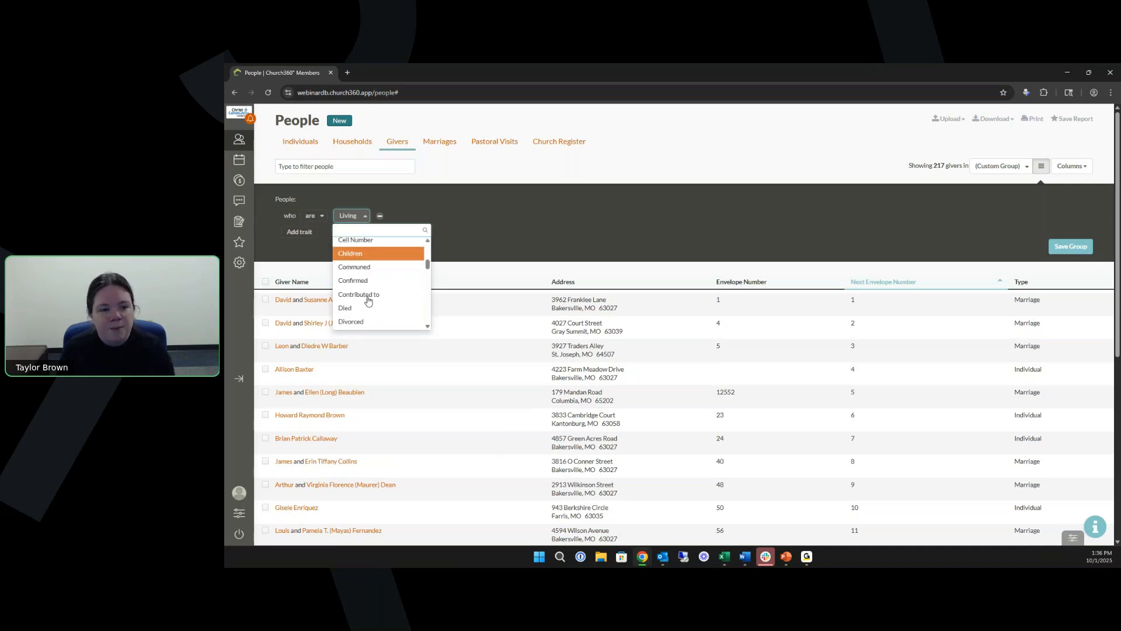
pyautogui.scroll(-4, 367, 292)
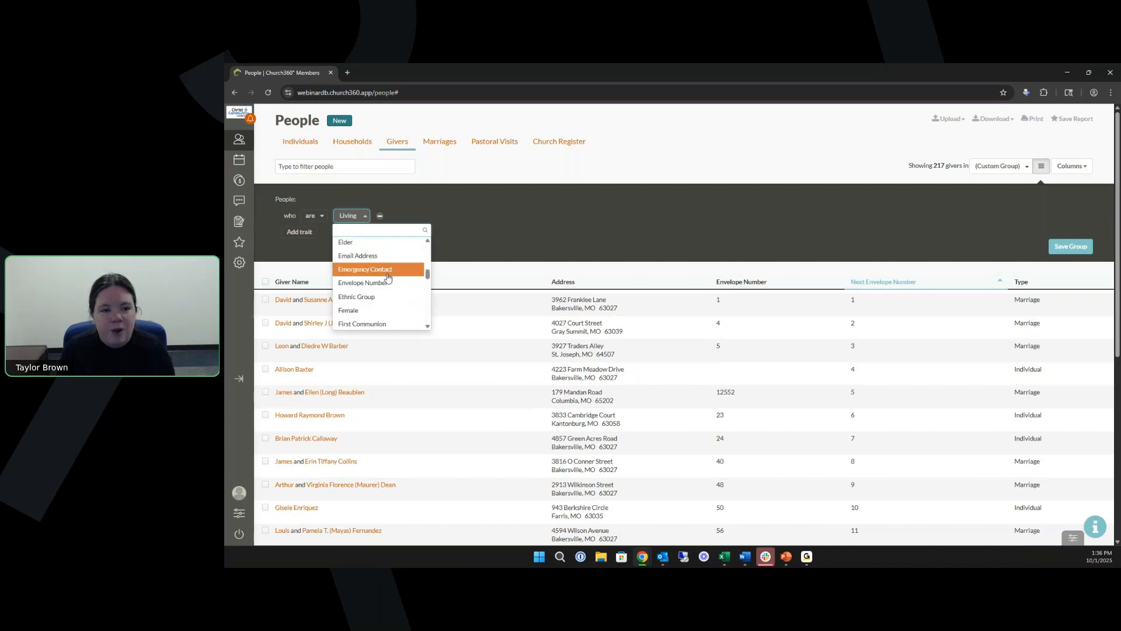
pyautogui.click(369, 270)
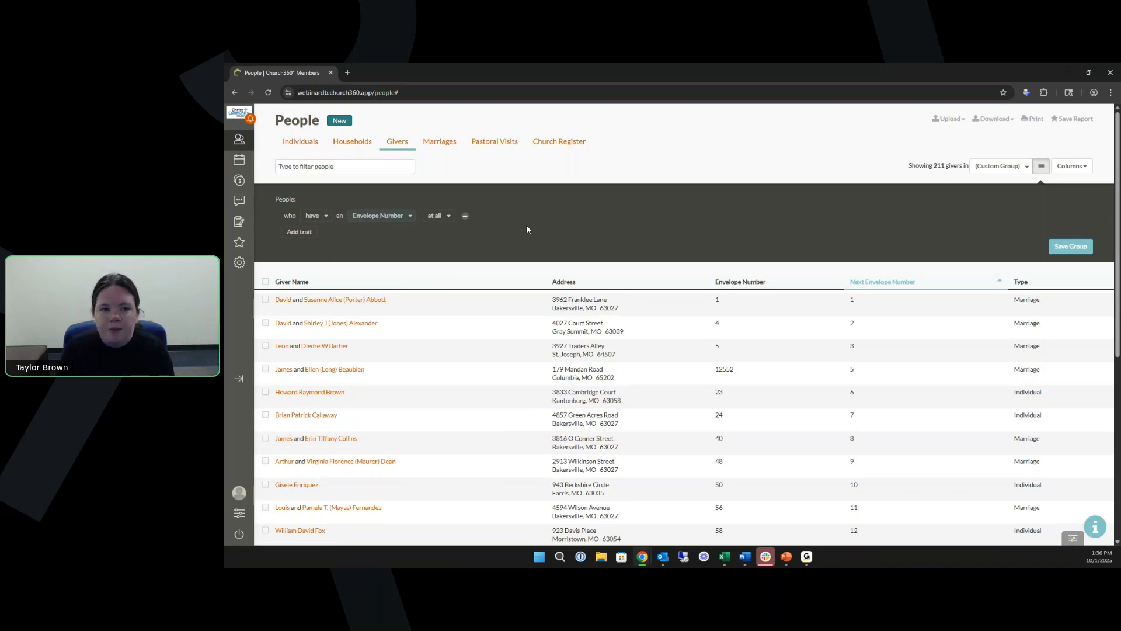
pyautogui.click(435, 216)
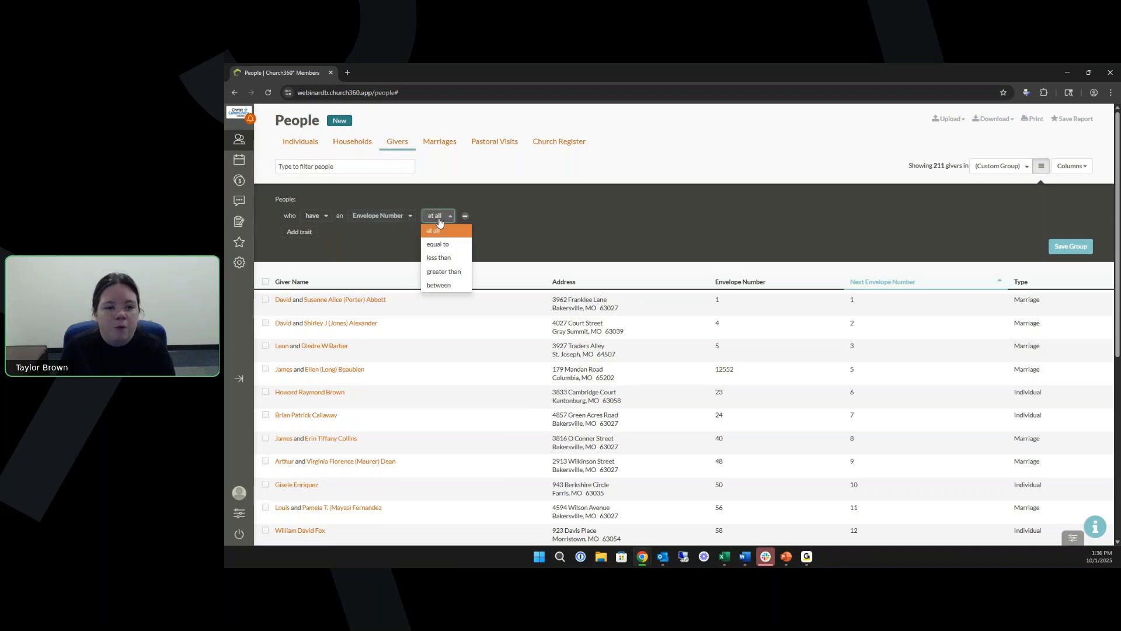
pyautogui.click(445, 258)
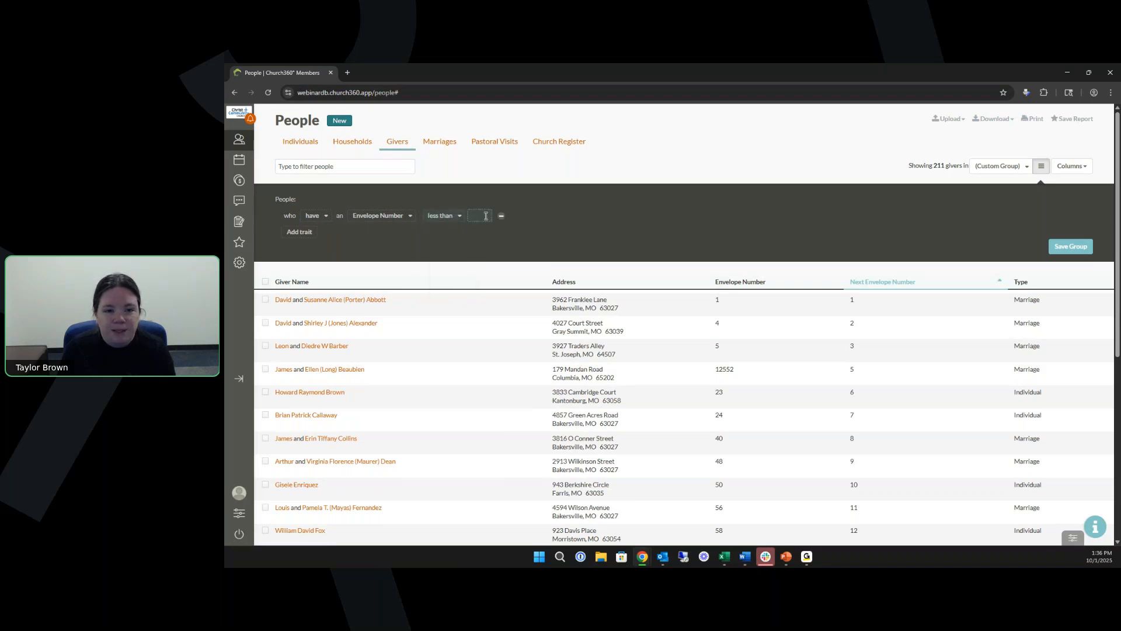
pyautogui.write('400')
pyautogui.click(549, 221)
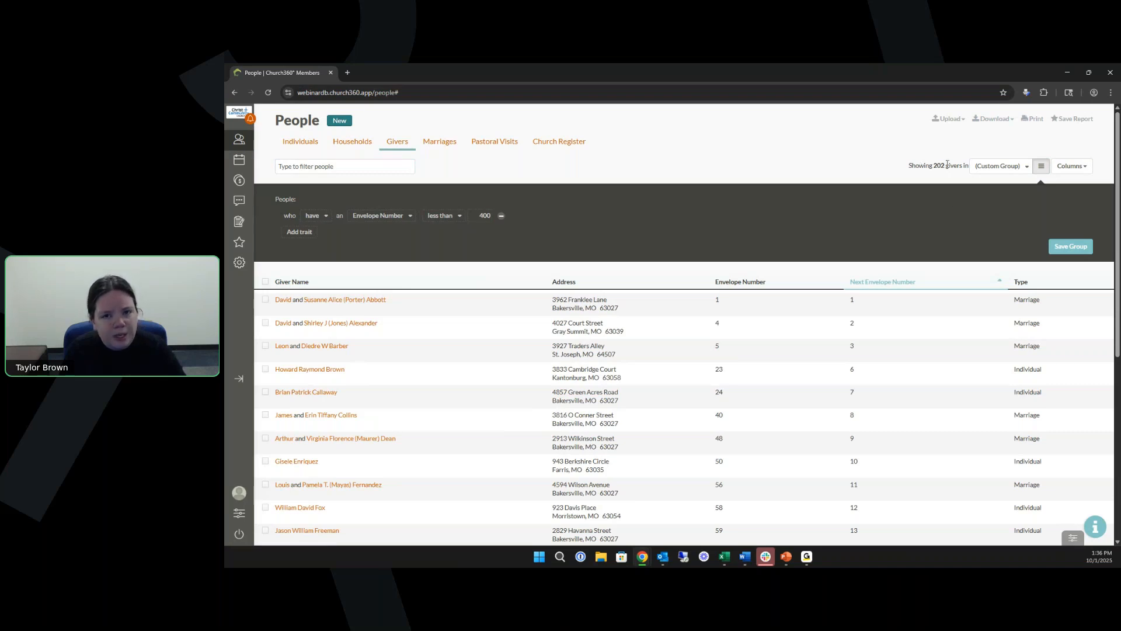
# Step: Set up mailing labels for the filtered givers with next envelope numbers printed, and close the label setup without generating them
pyautogui.click(994, 119)
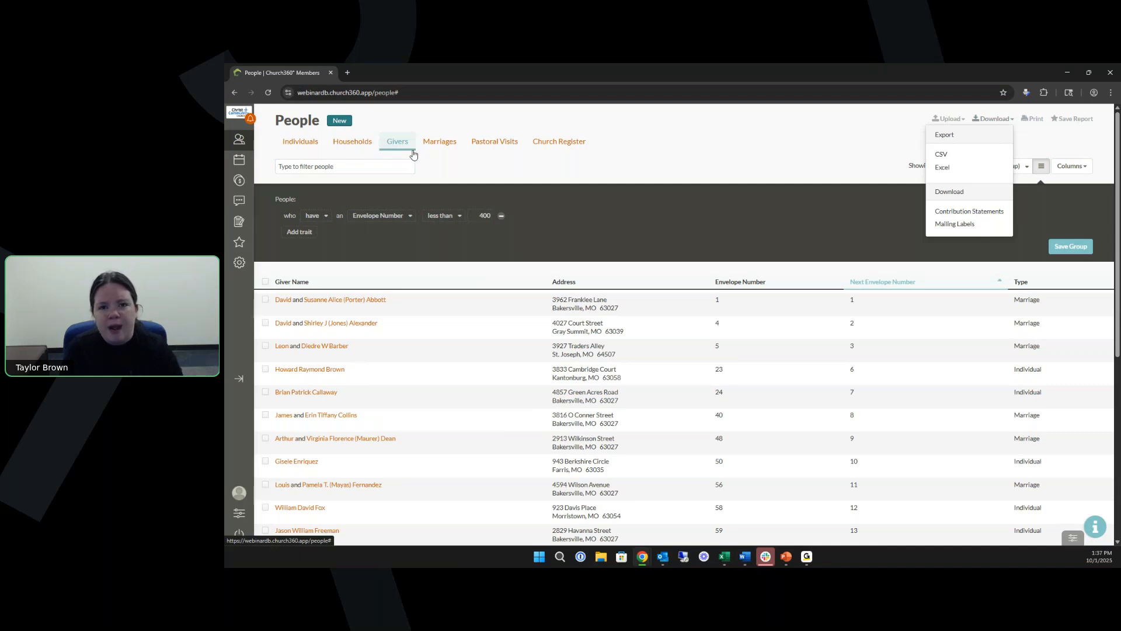
pyautogui.click(955, 227)
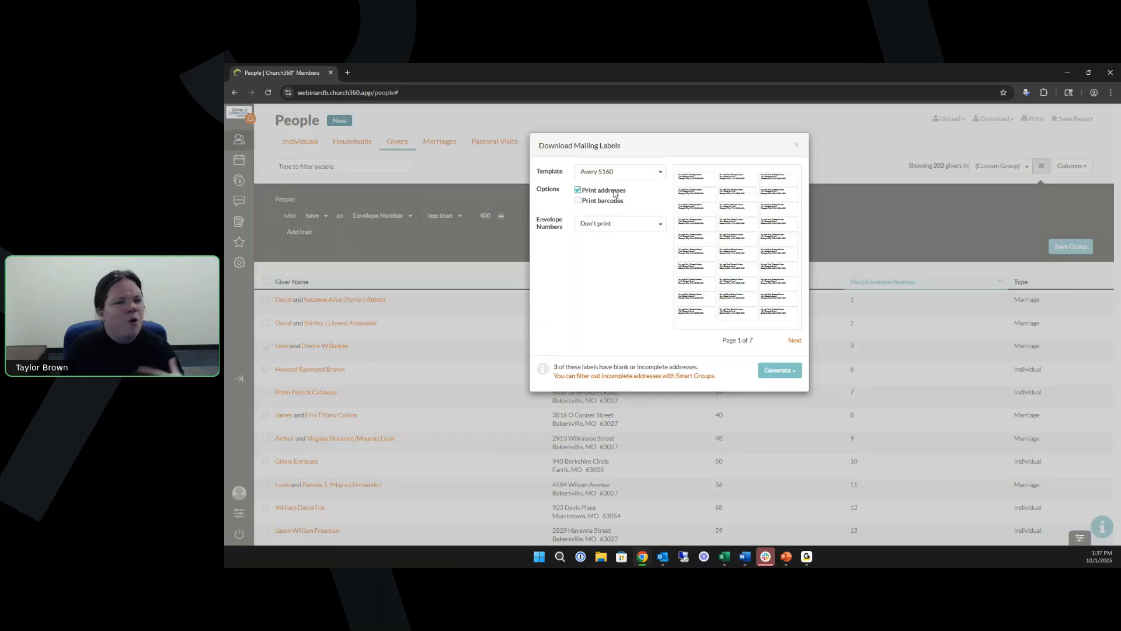
pyautogui.click(617, 224)
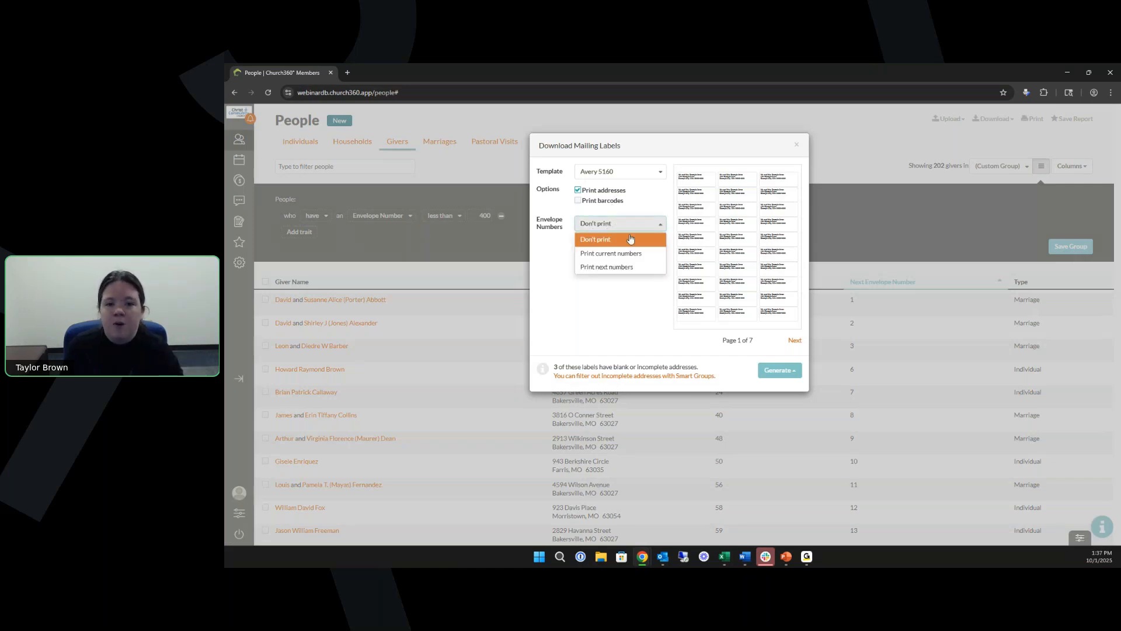
pyautogui.click(601, 272)
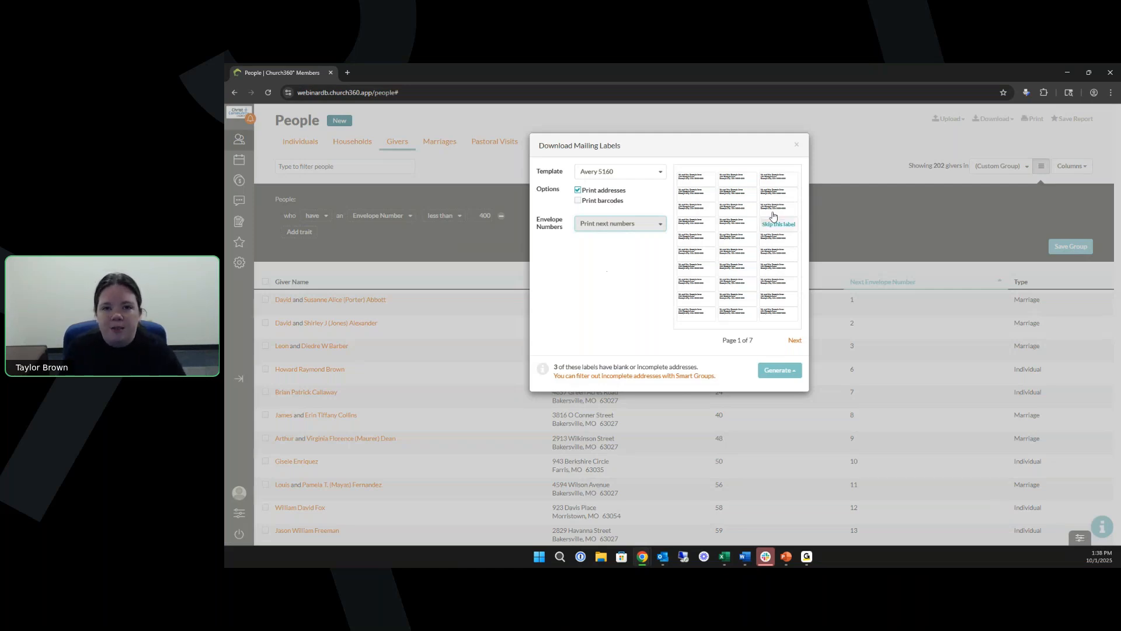
pyautogui.click(797, 146)
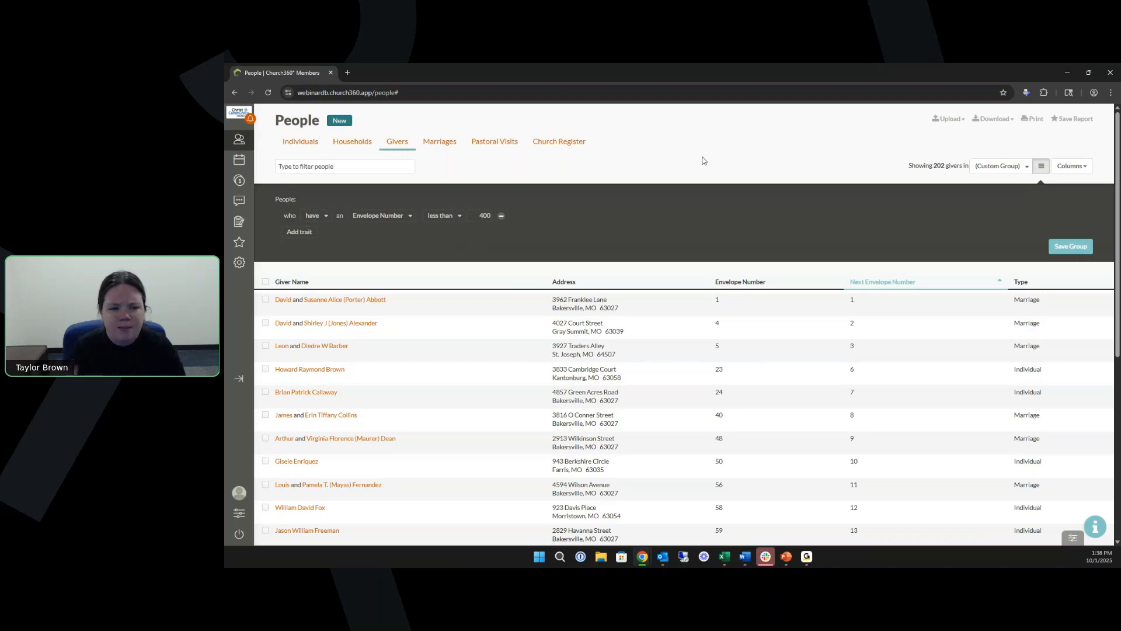
# Step: Edit the scheduled renumbering in the Envelopes settings and assign scheduled envelope 26 to the second person listed, who has no current envelope
pyautogui.click(239, 264)
pyautogui.click(294, 370)
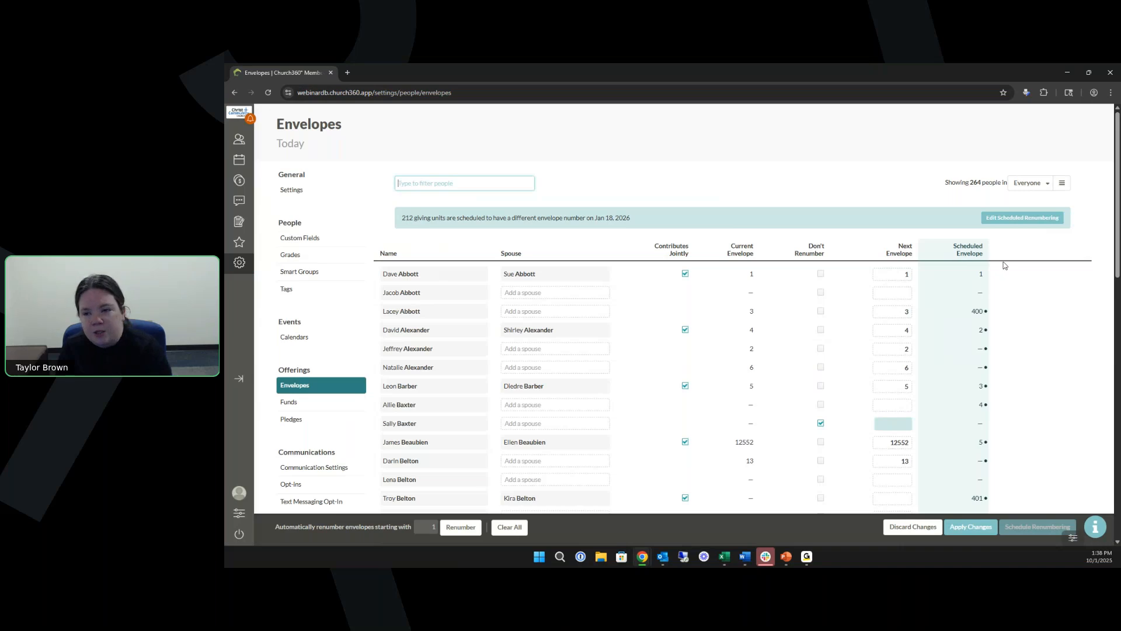
pyautogui.click(1002, 221)
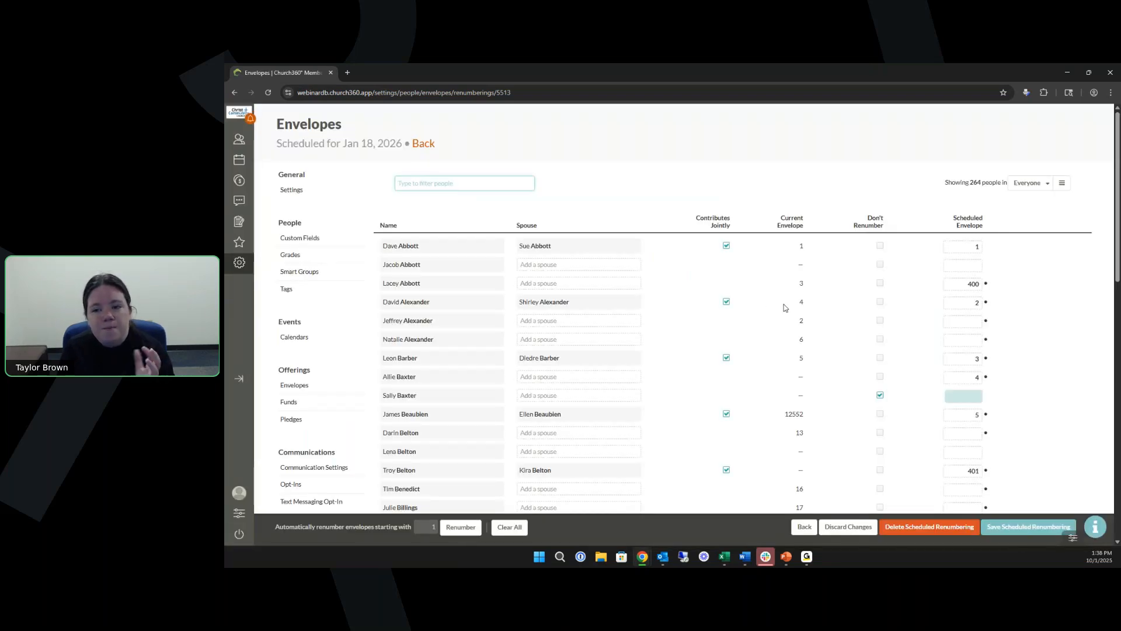
pyautogui.click(962, 266)
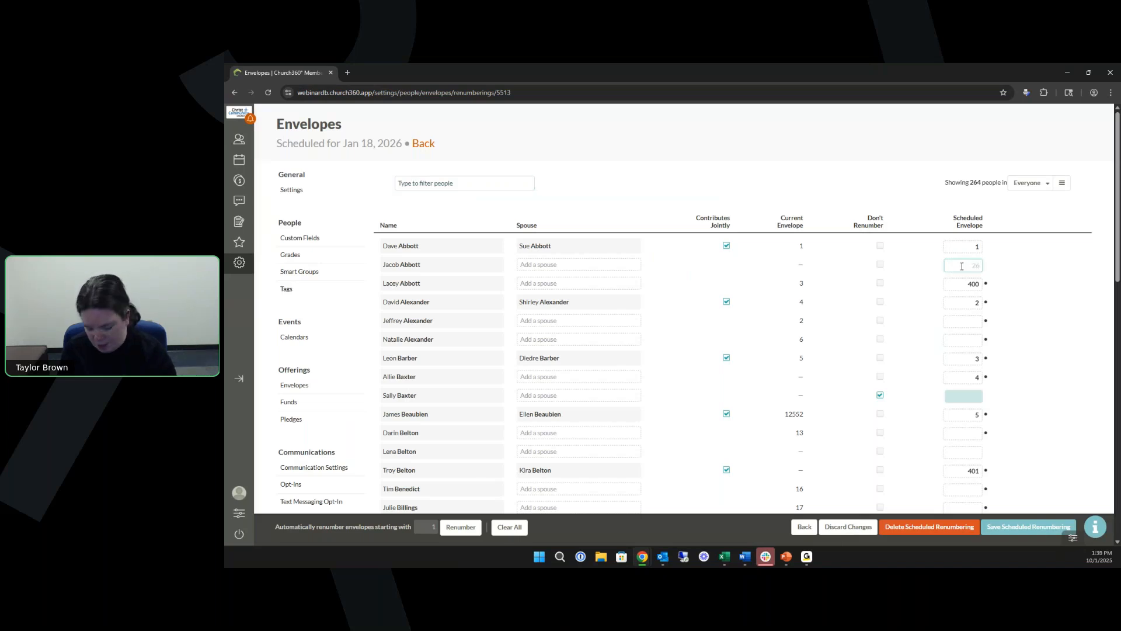
pyautogui.click(1046, 285)
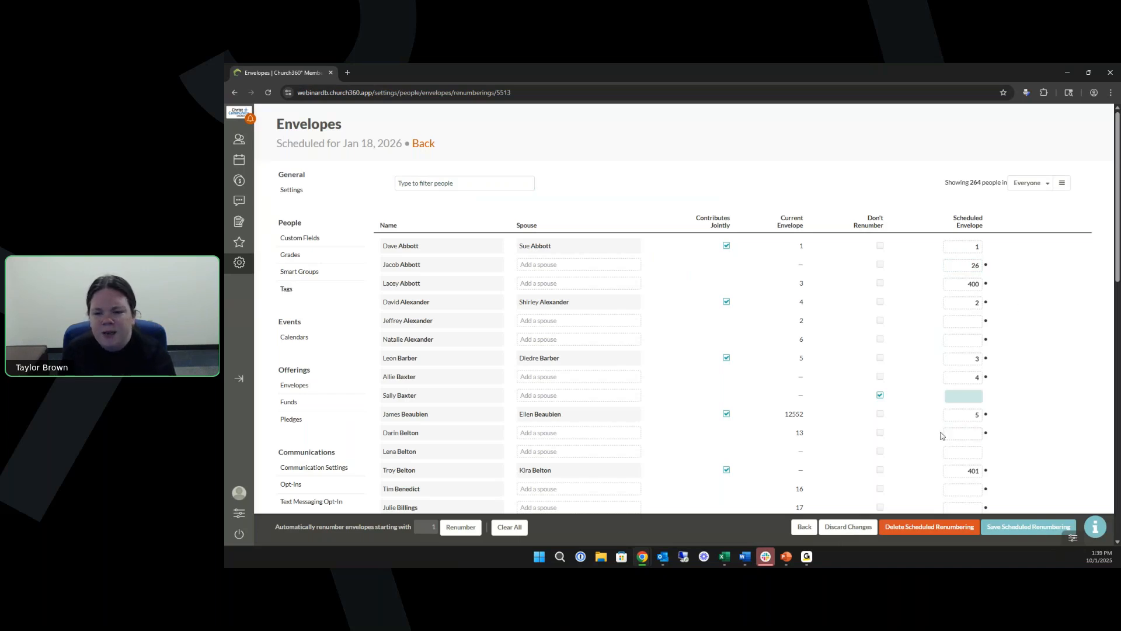
# Step: Save the scheduled renumbering with its date set to Jan 11, 2026
pyautogui.click(1014, 531)
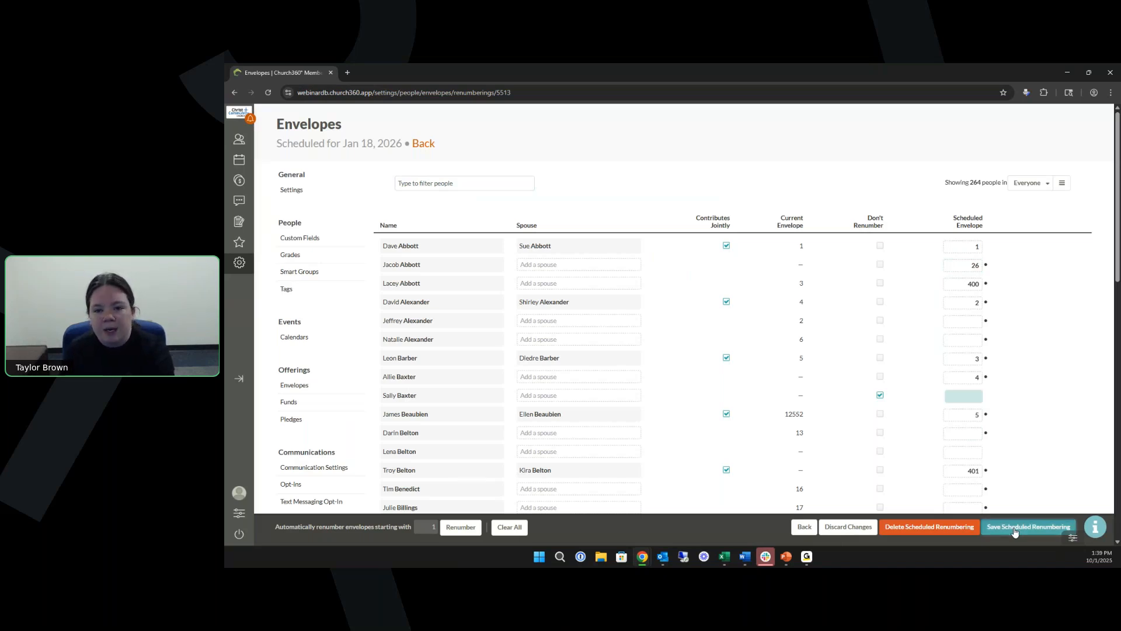
pyautogui.click(571, 281)
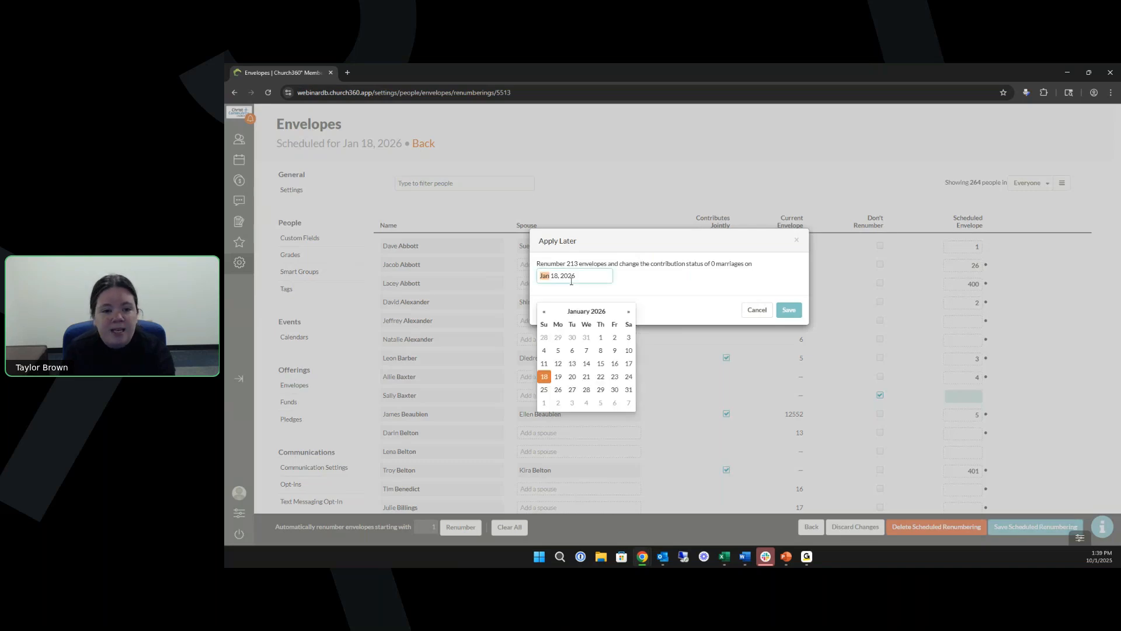
pyautogui.click(544, 364)
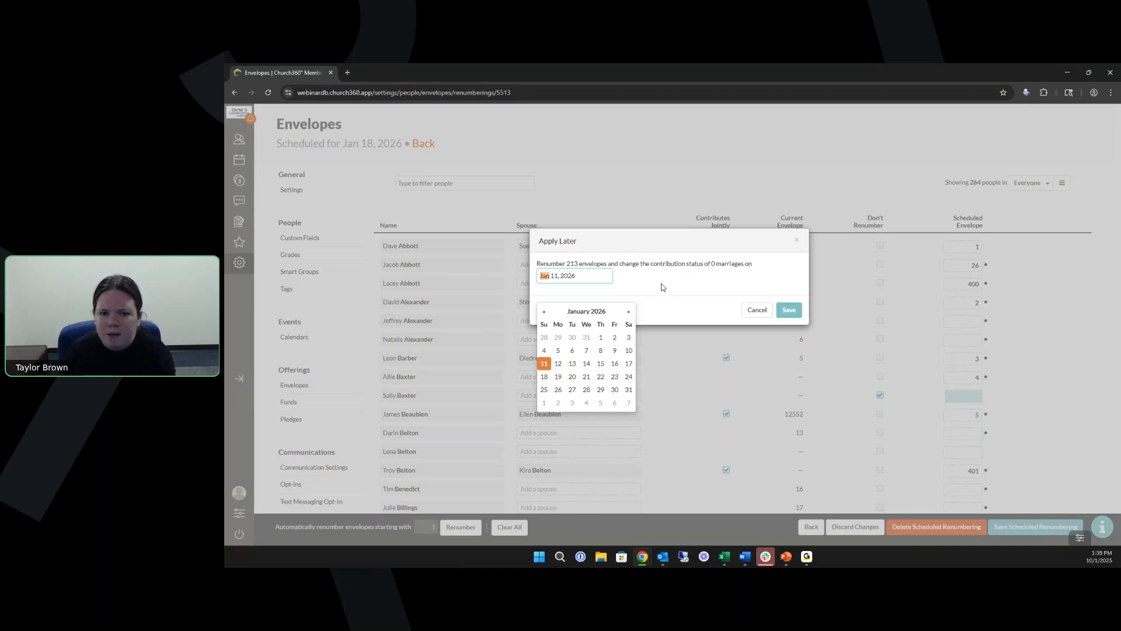
pyautogui.click(660, 283)
pyautogui.click(789, 310)
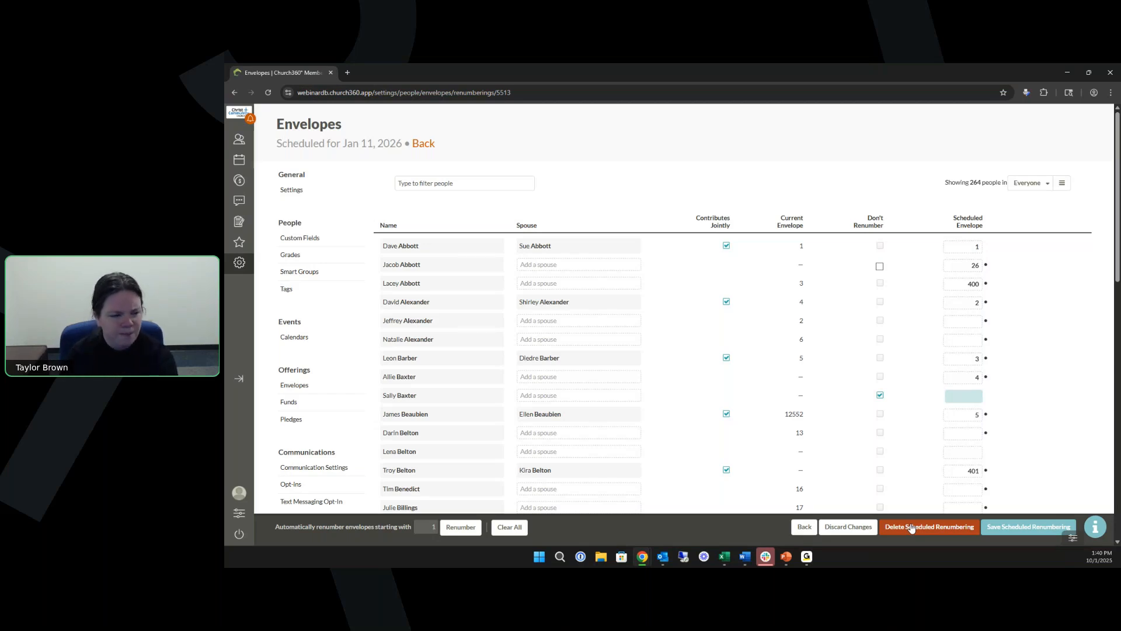
pyautogui.hotkey('alt', 'Tab')
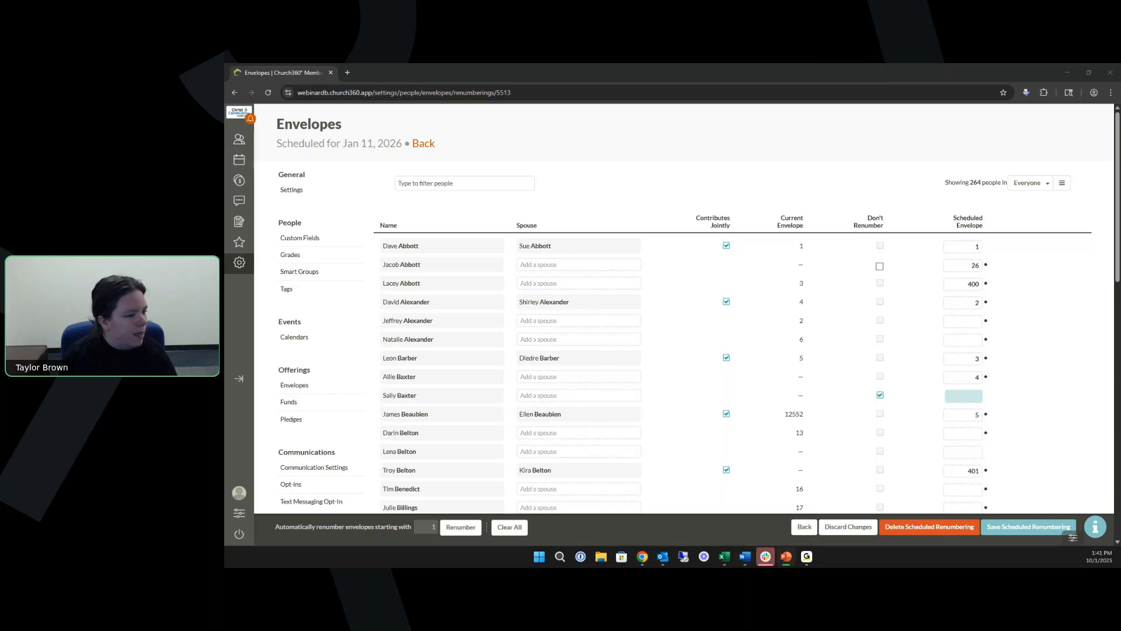
pyautogui.press('Right')
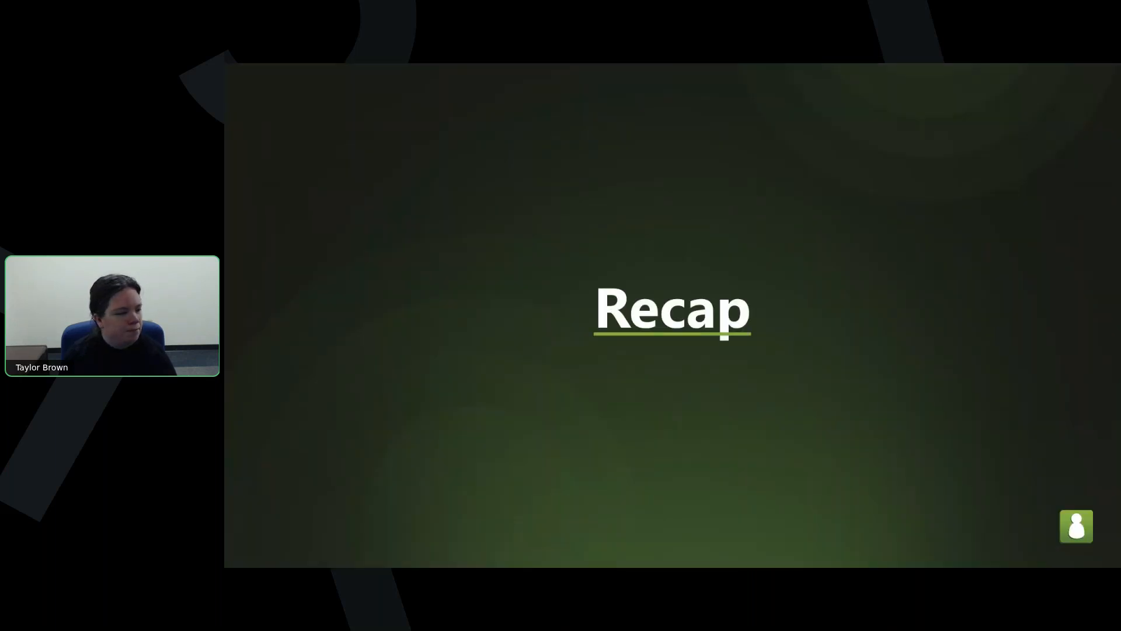
pyautogui.press('Right')
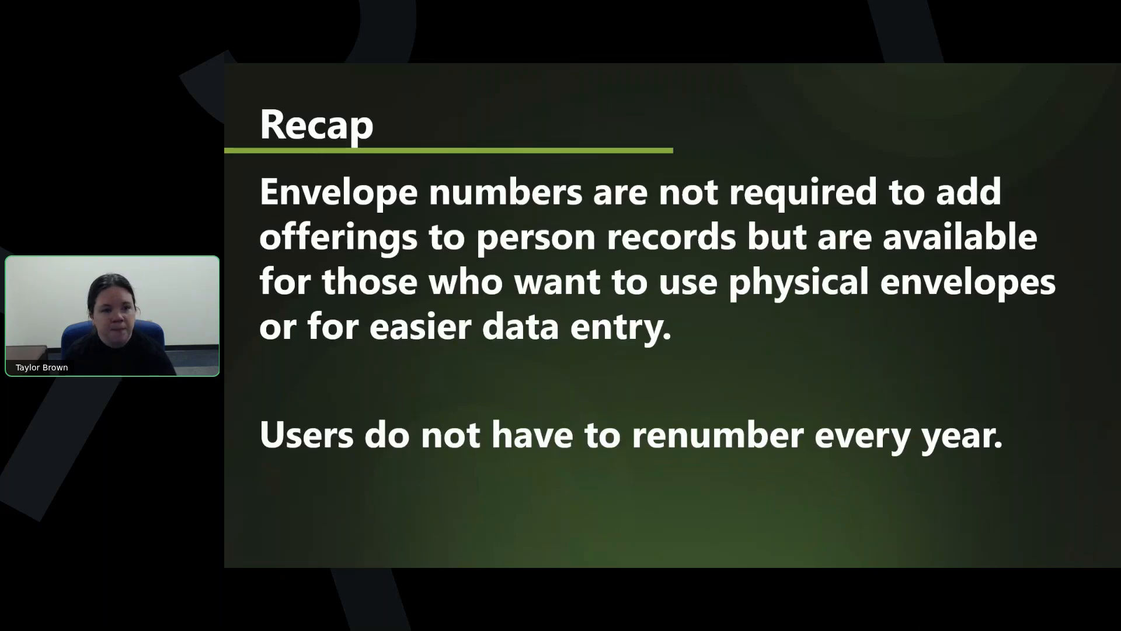